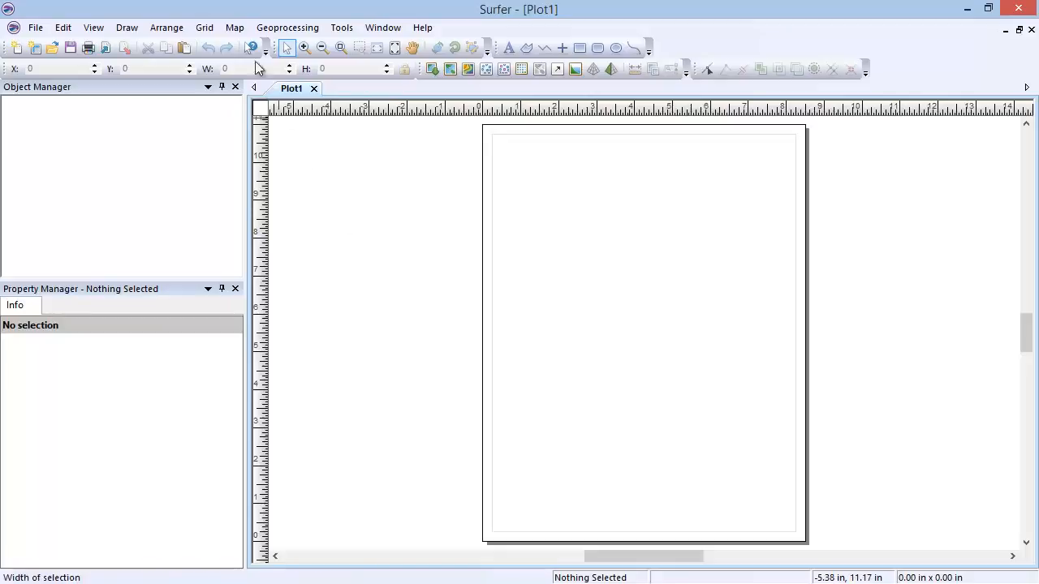
Step: Create a new base map from the sample file CA2010.gsb
{"action": "left_click", "coordinate": [234, 27]}
{"action": "mouse_move", "coordinate": [248, 43]}
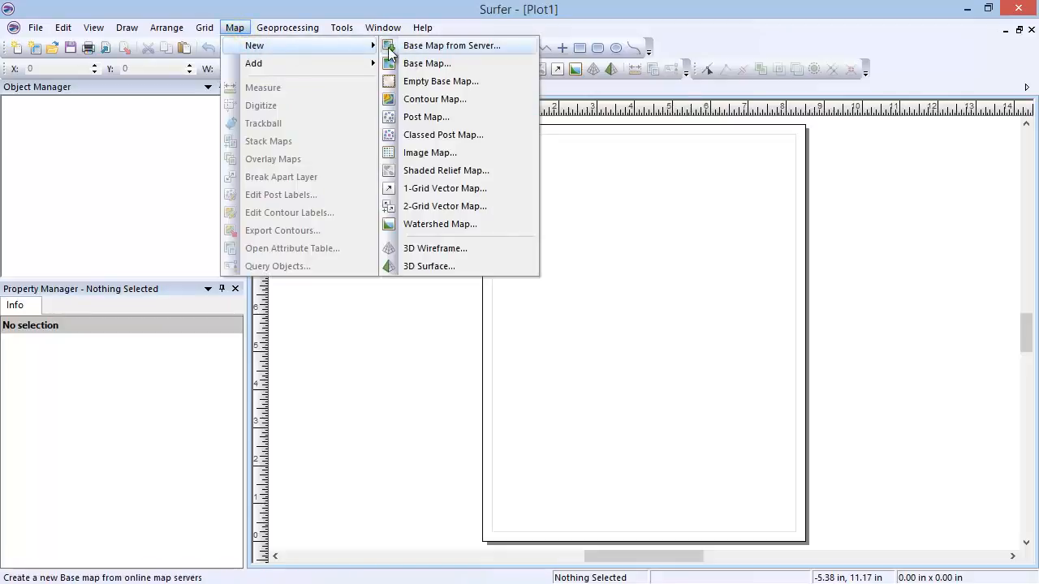
{"action": "left_click", "coordinate": [470, 63]}
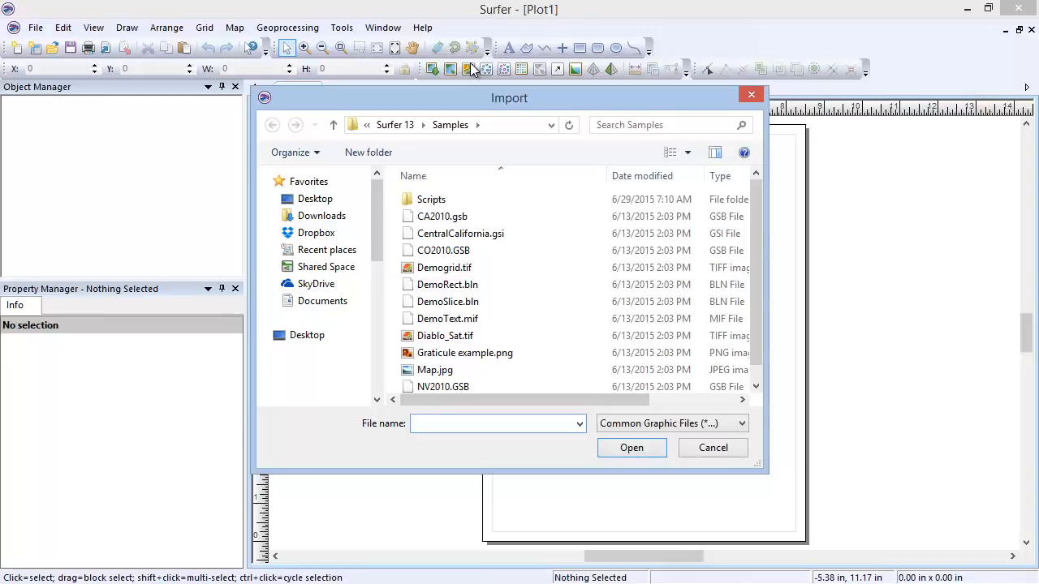
{"action": "left_click", "coordinate": [475, 217]}
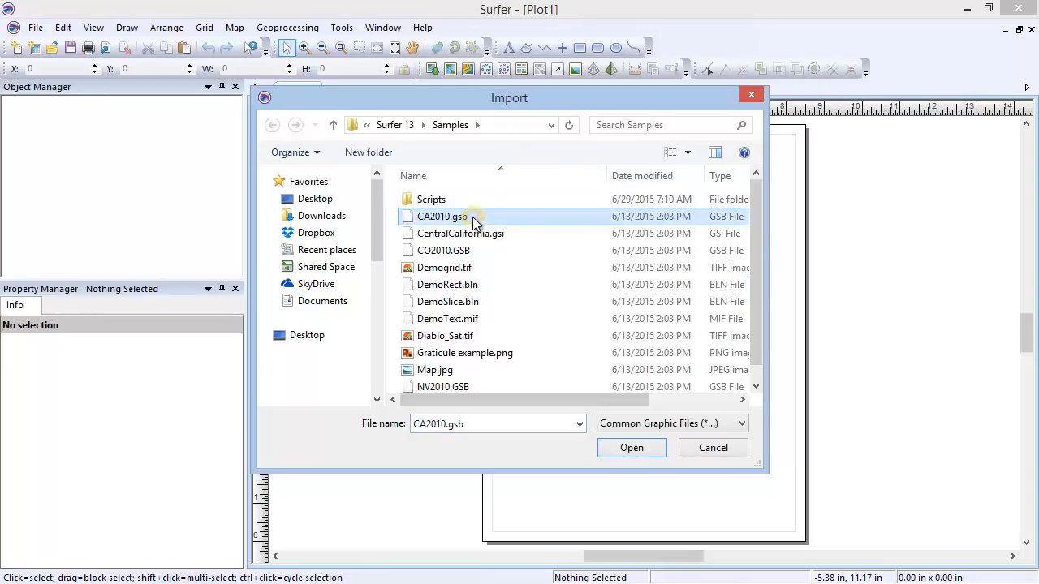
{"action": "left_click", "coordinate": [659, 452]}
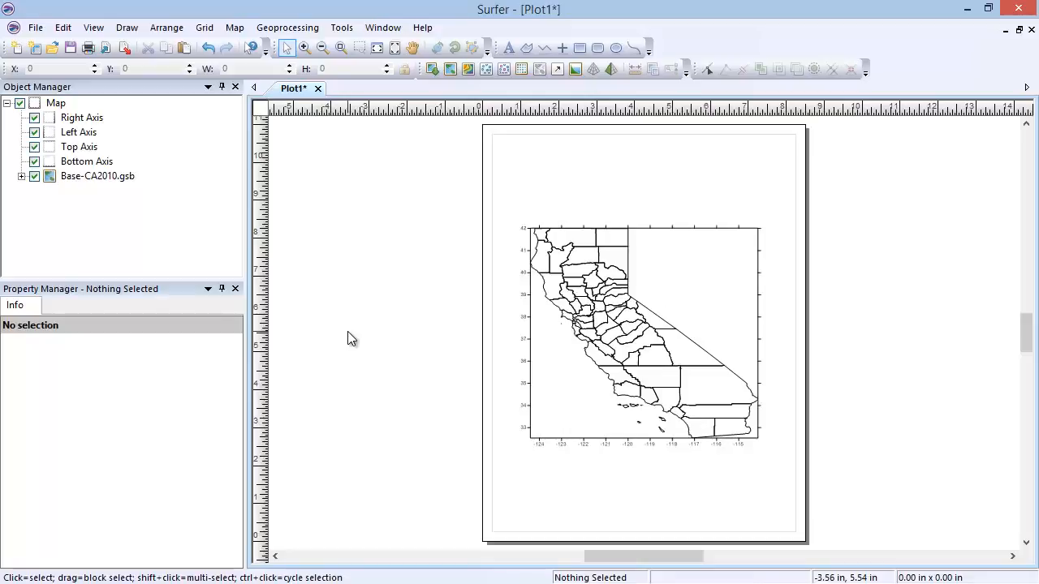
Step: Delete the California base map from the plot
{"action": "right_click", "coordinate": [53, 104]}
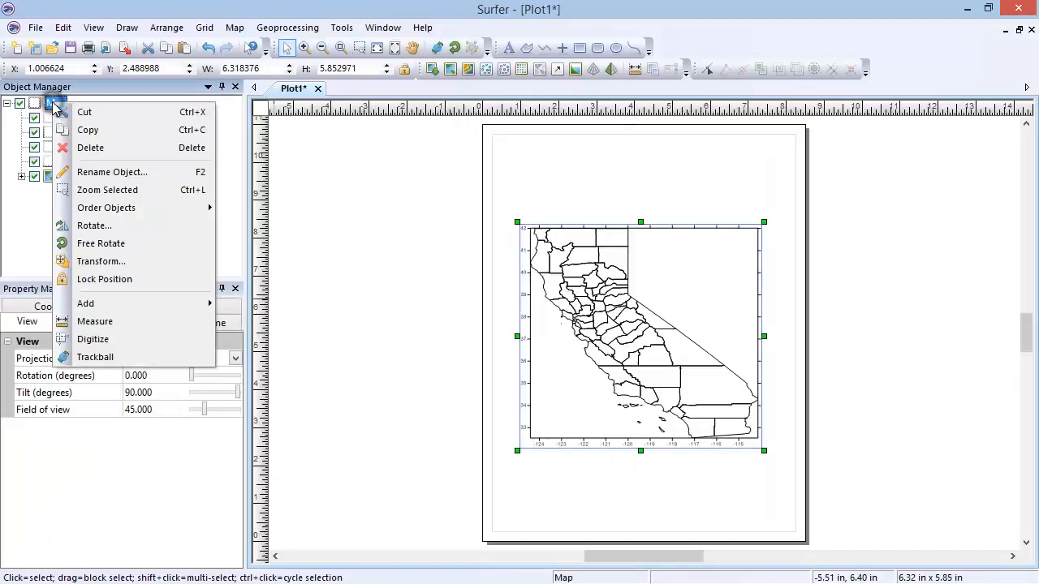
{"action": "left_click", "coordinate": [132, 151]}
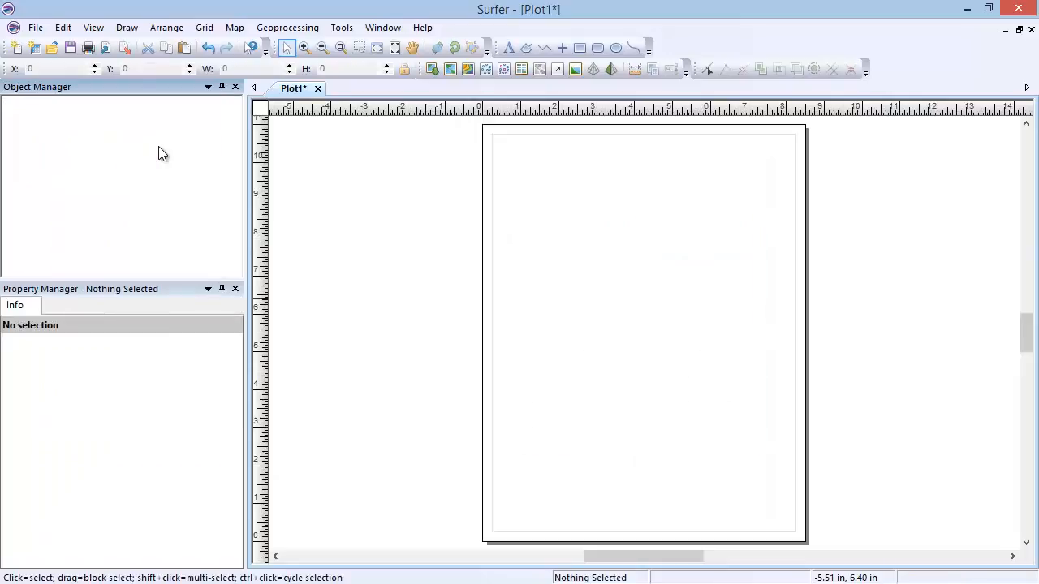
Step: Create a base map from an online server using the NAIP Color Imagery for US layer USGS_EROS_Ortho_NAIP at entire data source extents
{"action": "left_click", "coordinate": [233, 36]}
{"action": "mouse_move", "coordinate": [236, 46]}
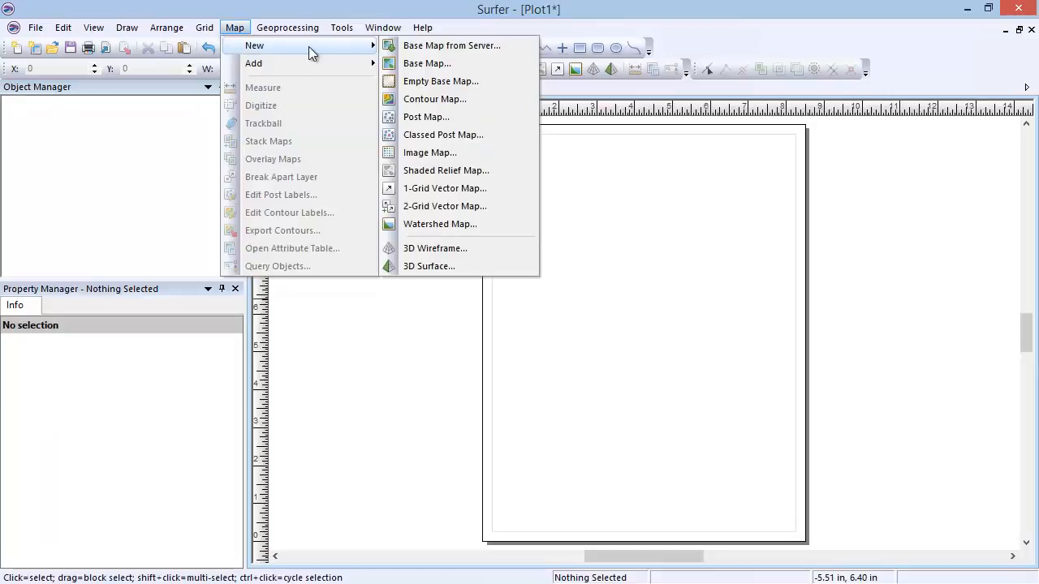
{"action": "left_click", "coordinate": [508, 48]}
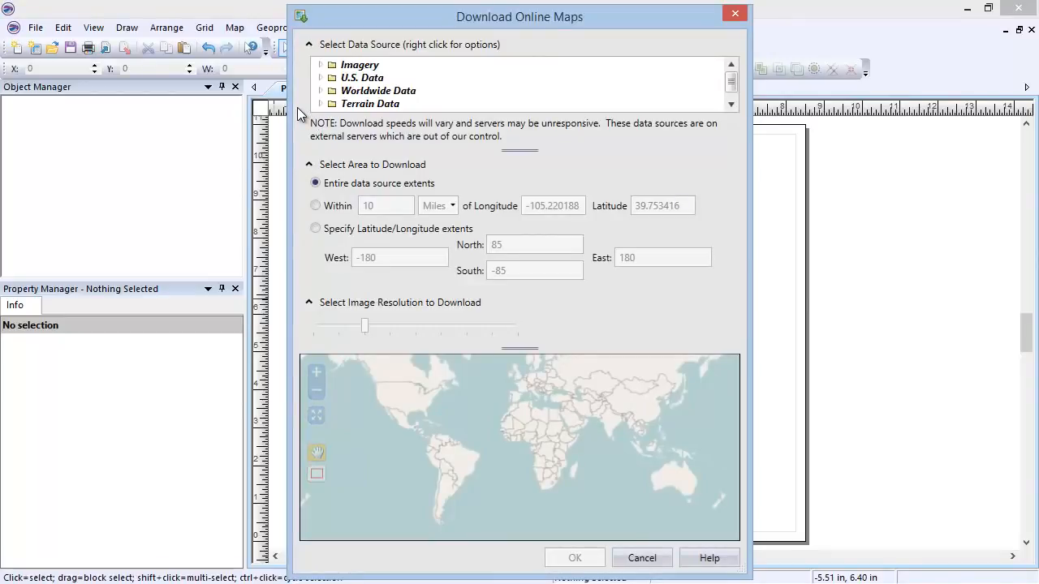
{"action": "left_click", "coordinate": [321, 65]}
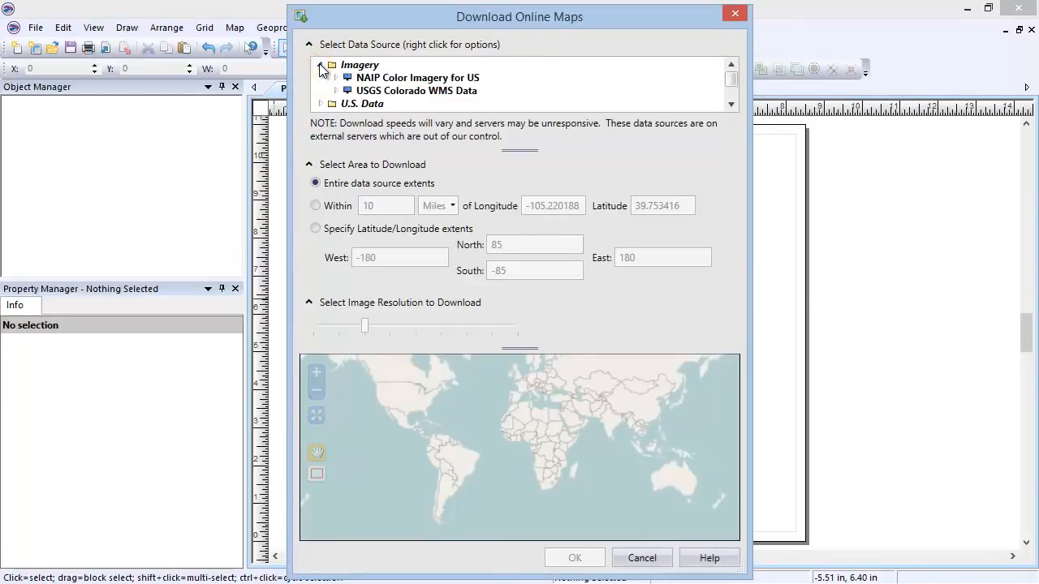
{"action": "left_click", "coordinate": [335, 78]}
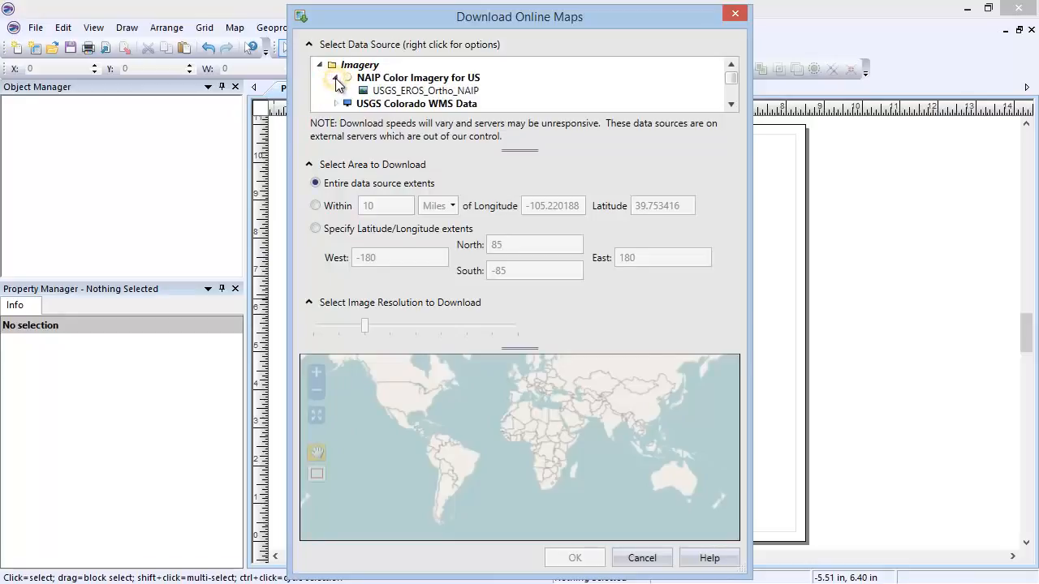
{"action": "left_click", "coordinate": [401, 91]}
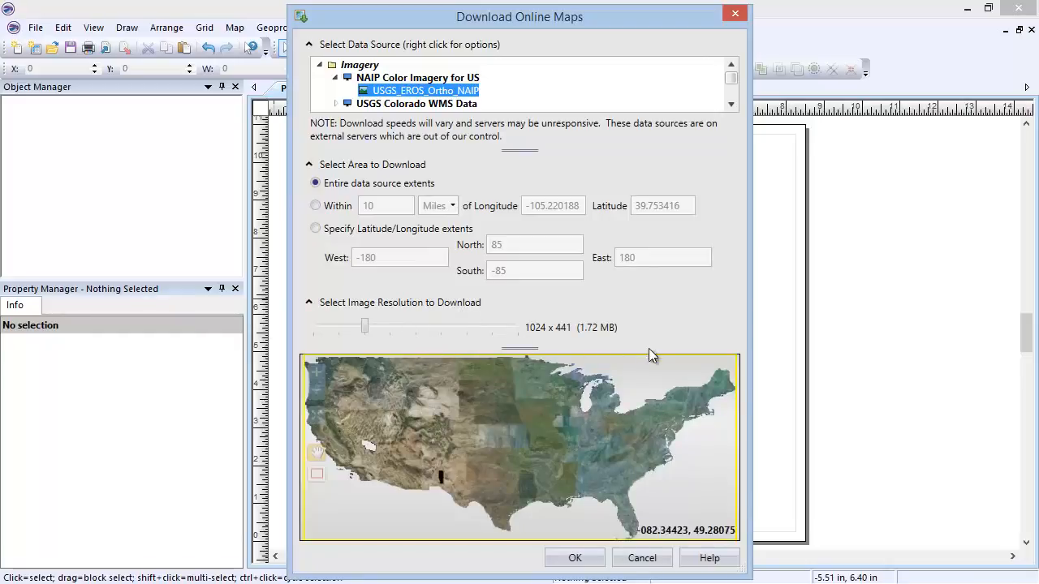
{"action": "left_click", "coordinate": [599, 560]}
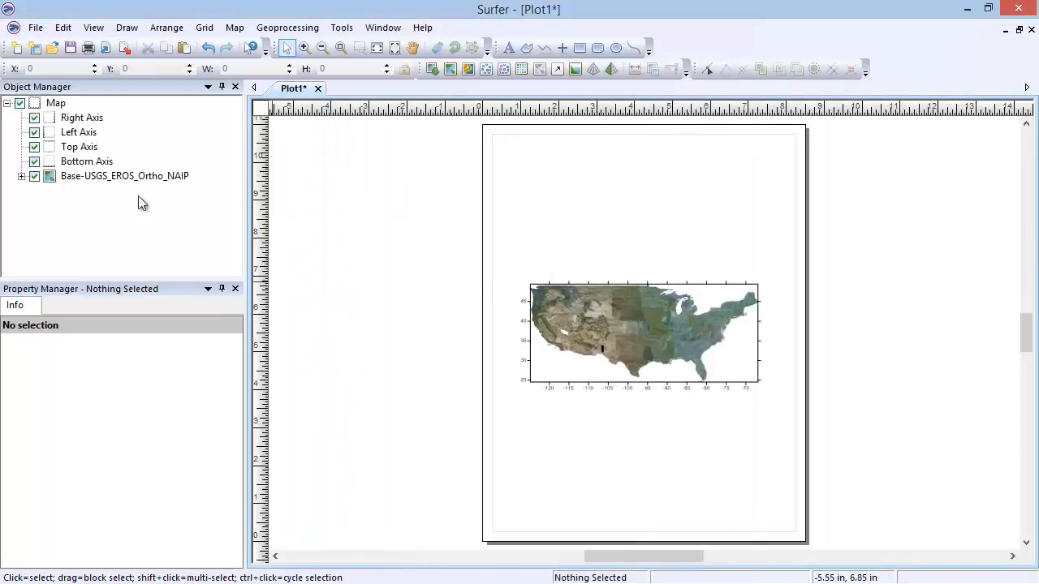
Step: Delete the downloaded US imagery map from the plot
{"action": "left_click", "coordinate": [56, 104]}
{"action": "right_click", "coordinate": [56, 104]}
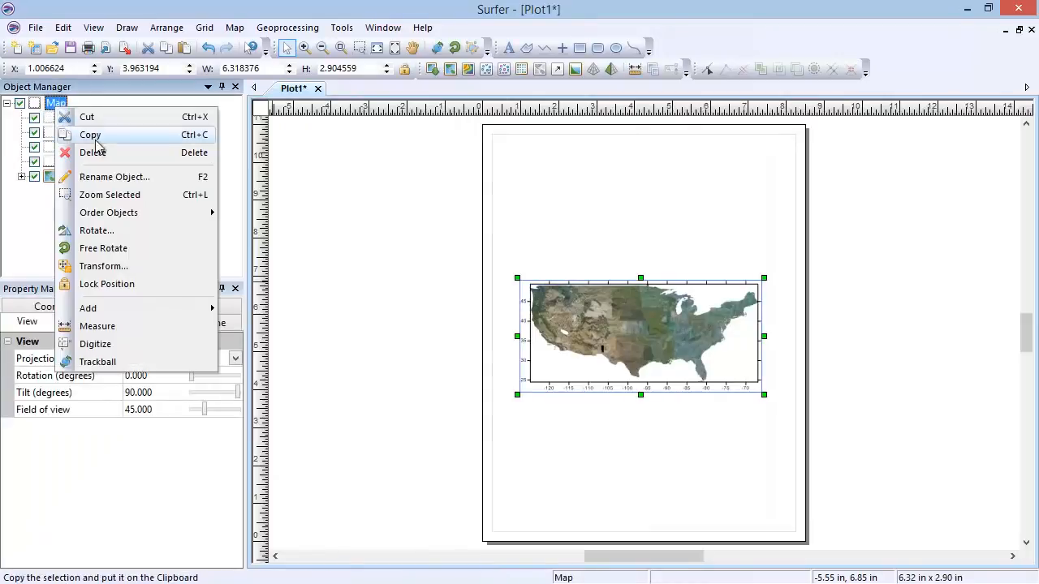
{"action": "left_click", "coordinate": [137, 155]}
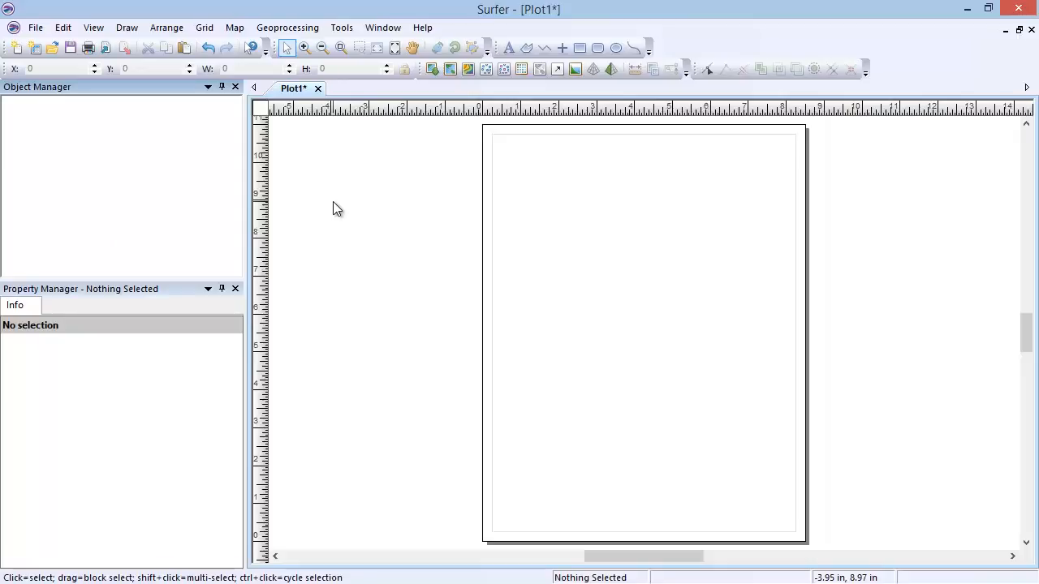
Step: Create a new post map from the sample data file Demogrid.dat
{"action": "left_click", "coordinate": [236, 28]}
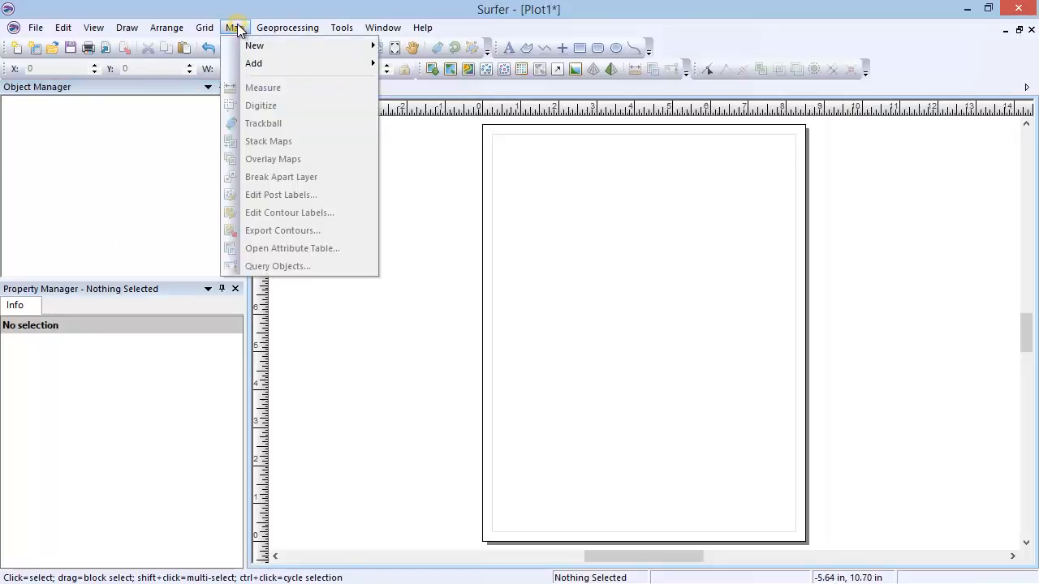
{"action": "mouse_move", "coordinate": [314, 43]}
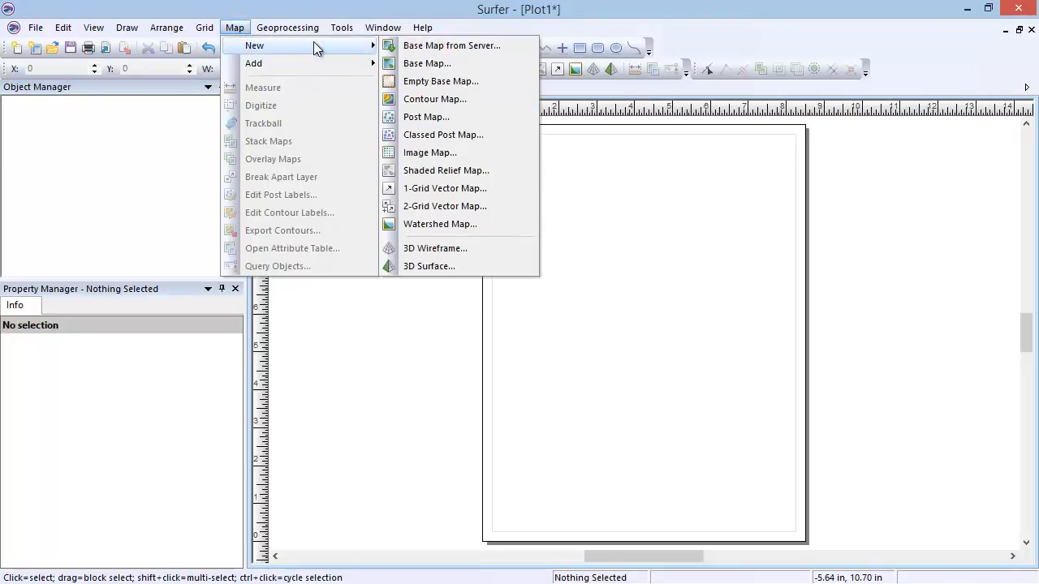
{"action": "left_click", "coordinate": [478, 117]}
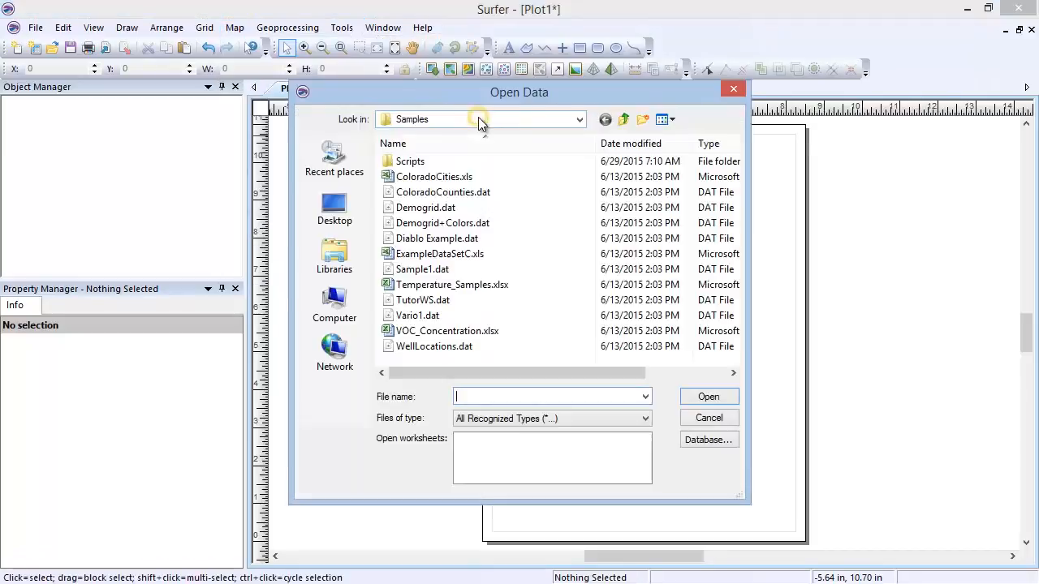
{"action": "left_click", "coordinate": [503, 206]}
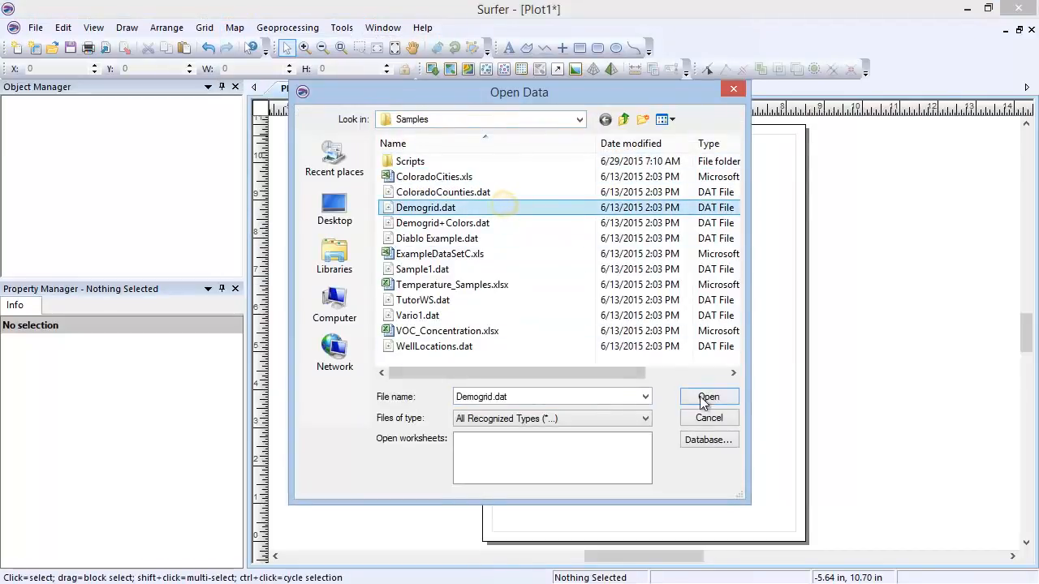
{"action": "left_click", "coordinate": [699, 402]}
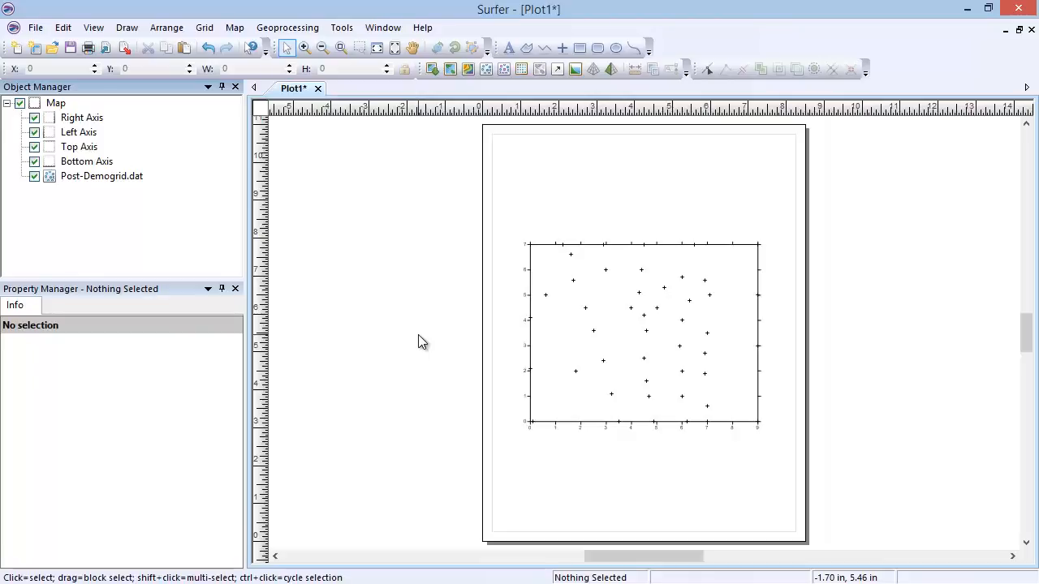
Step: Examine the post map layer's general, symbol and label properties
{"action": "left_click", "coordinate": [110, 177]}
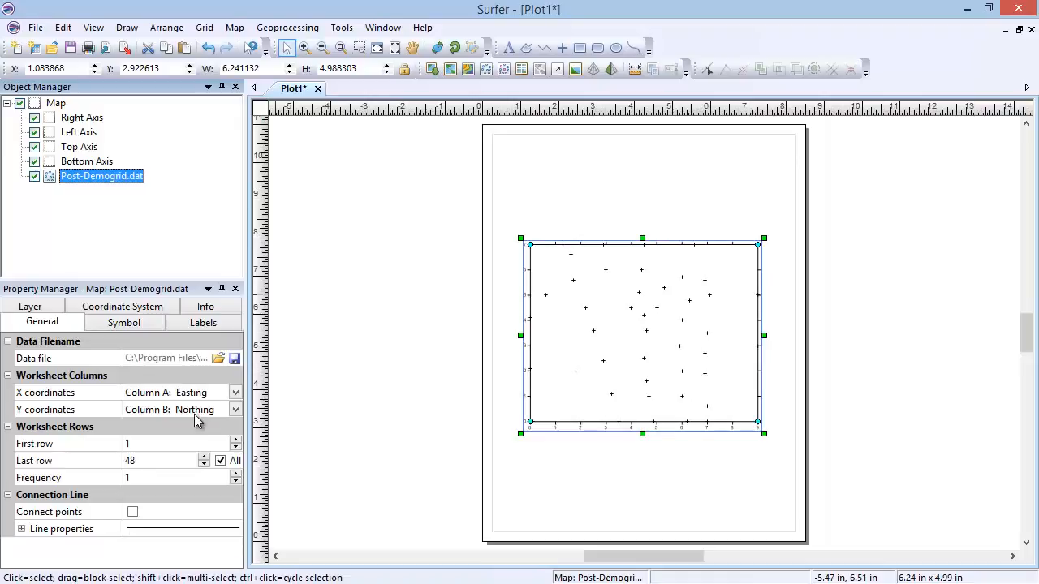
{"action": "left_click", "coordinate": [157, 325]}
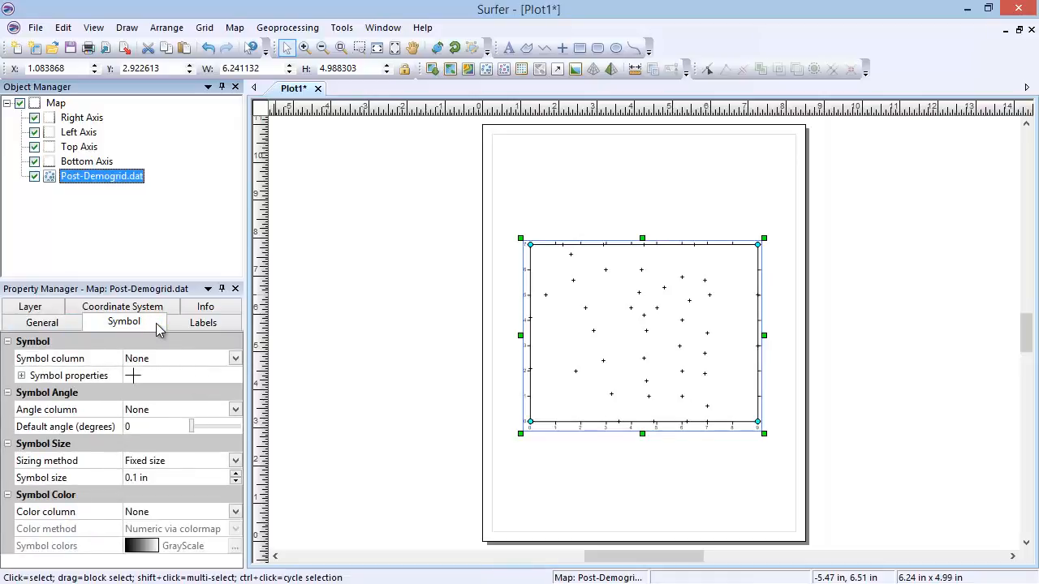
{"action": "left_click", "coordinate": [229, 322]}
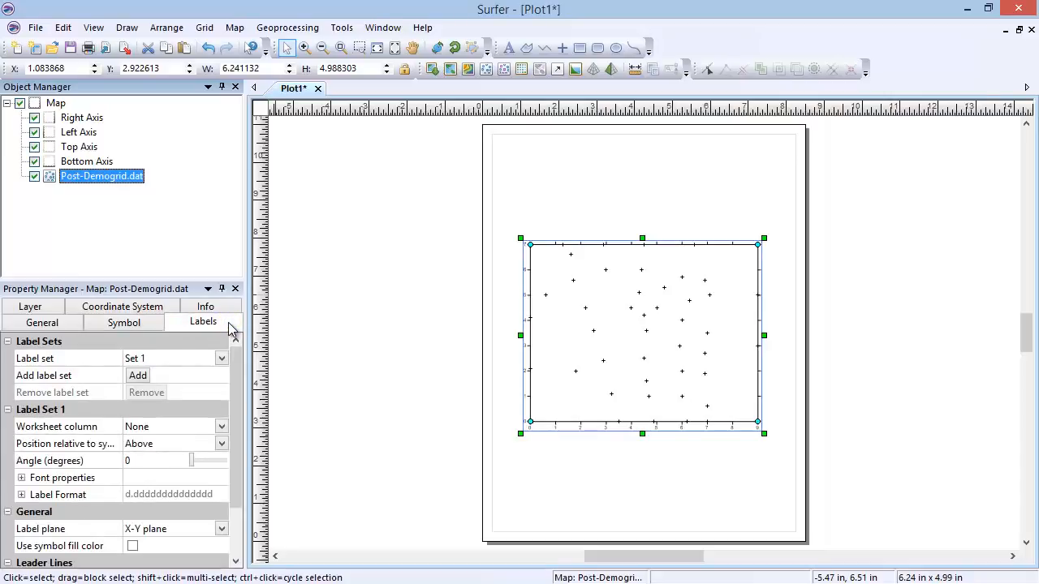
Step: Move the post map off the page into the empty area to its left and deselect it
{"action": "left_click_drag", "start_coordinate": [691, 337], "coordinate": [403, 343]}
{"action": "left_click_drag", "start_coordinate": [642, 557], "coordinate": [623, 558]}
{"action": "left_click", "coordinate": [673, 491]}
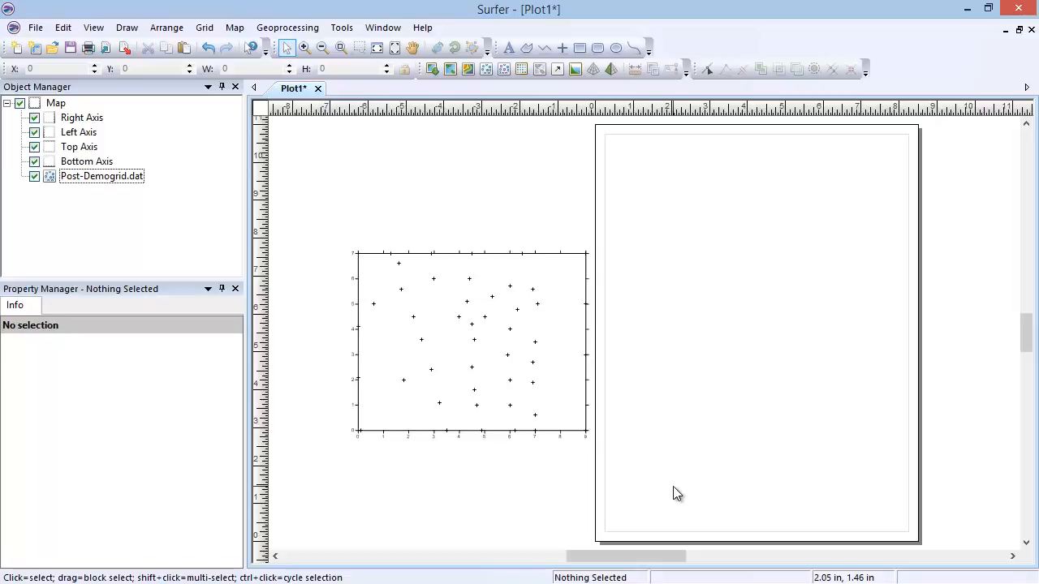
Step: Create a new classed post map from the sample data file Demogrid.dat
{"action": "left_click", "coordinate": [235, 26]}
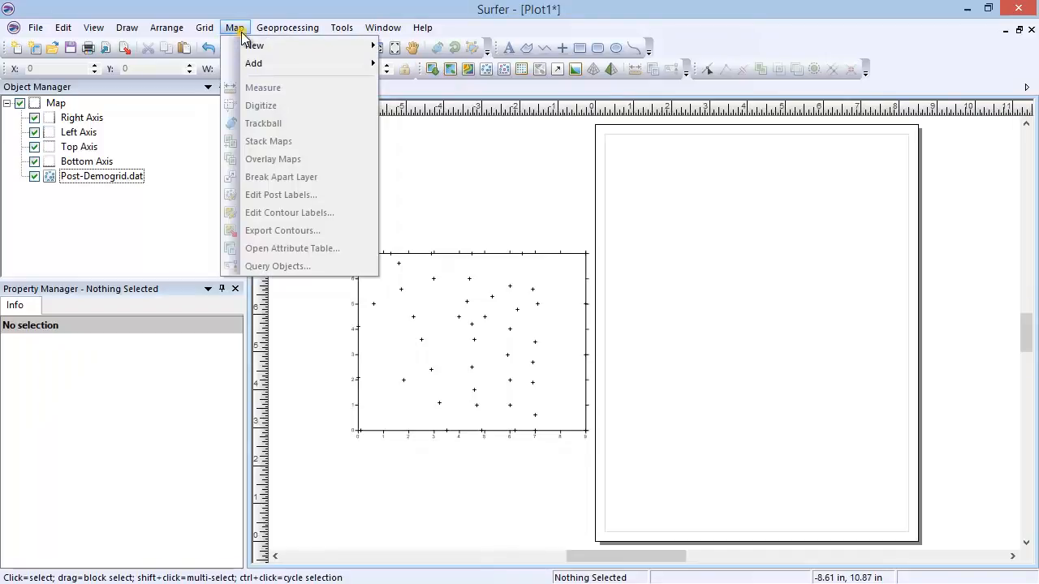
{"action": "mouse_move", "coordinate": [270, 45]}
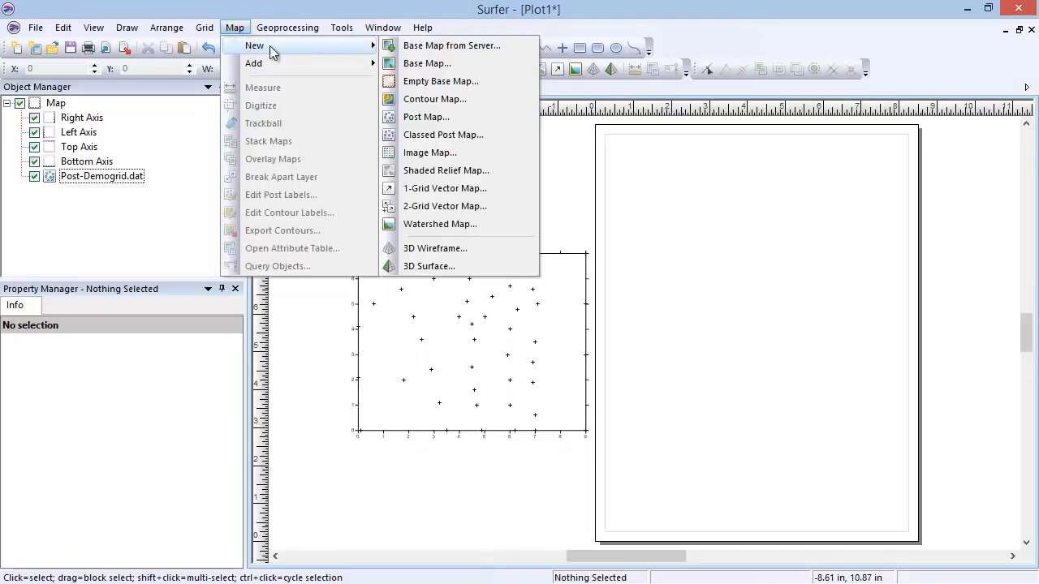
{"action": "left_click", "coordinate": [497, 138]}
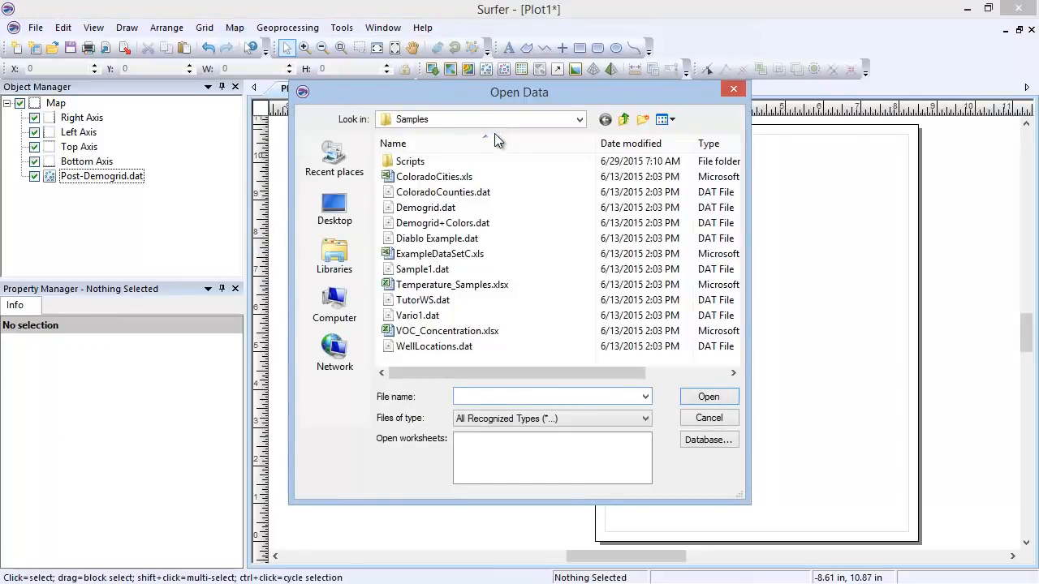
{"action": "left_click", "coordinate": [507, 208]}
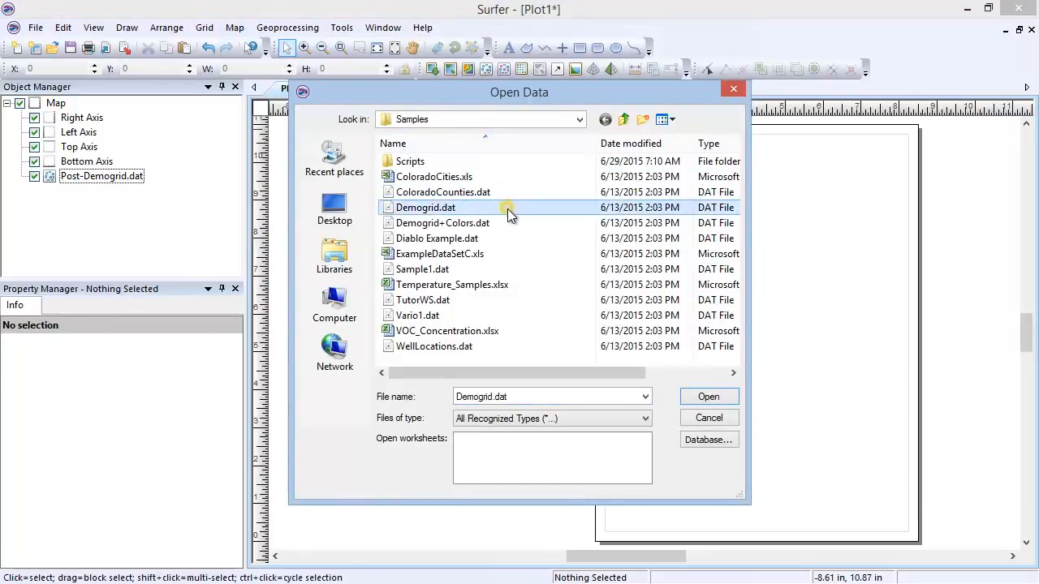
{"action": "left_click", "coordinate": [702, 397]}
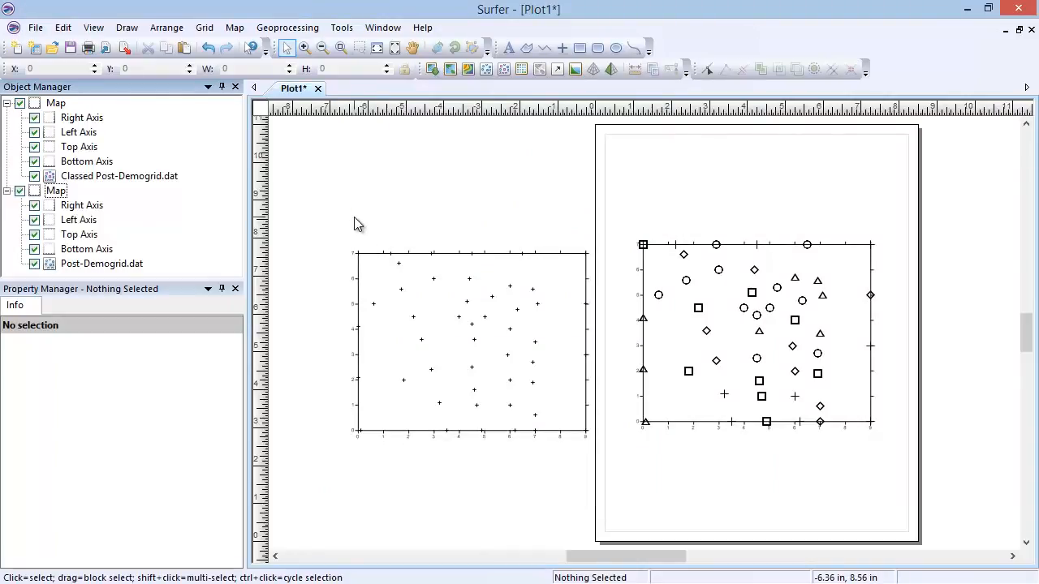
Step: Examine the classed post map's worksheet columns and the choices for its Z coordinates
{"action": "left_click", "coordinate": [155, 178]}
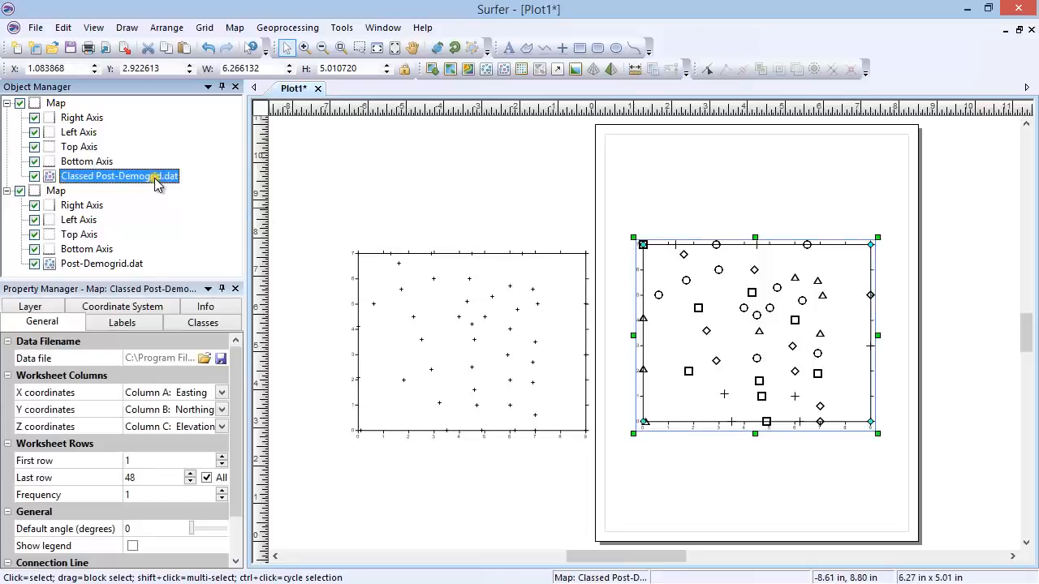
{"action": "left_click", "coordinate": [222, 427]}
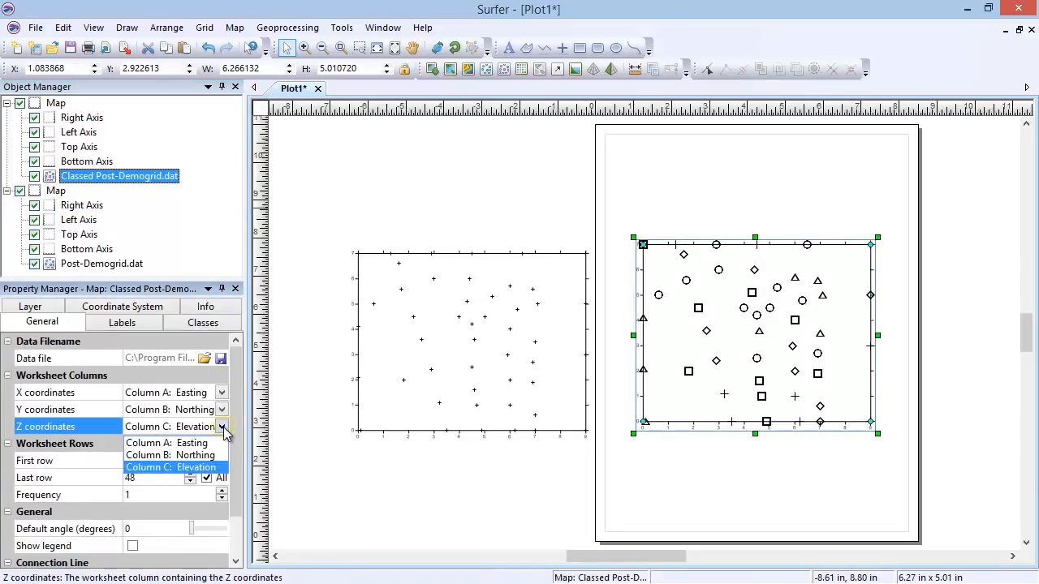
{"action": "left_click", "coordinate": [221, 461]}
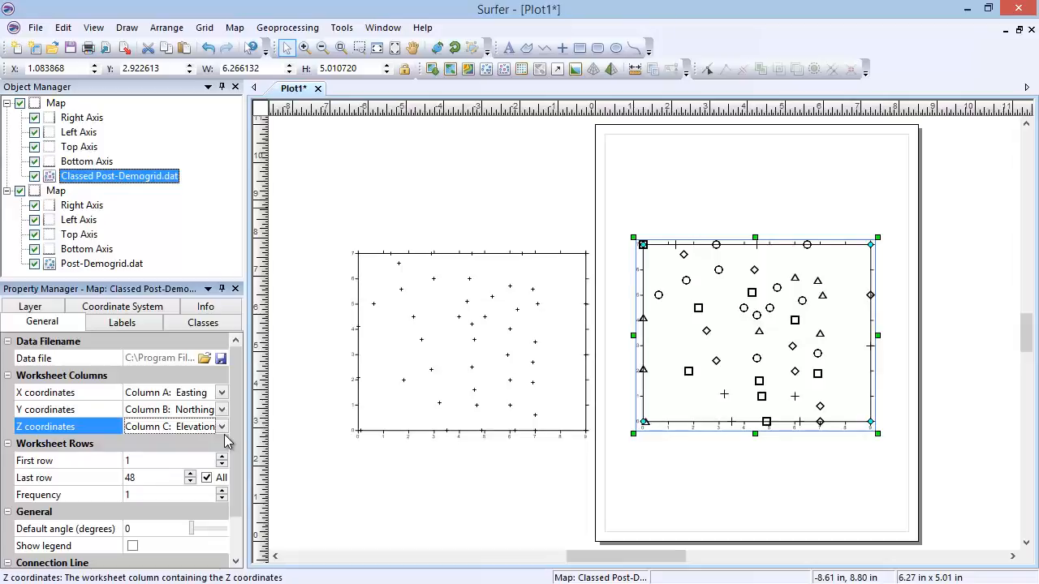
Step: Review the classed post map's binning method, class ranges and symbols in the class editor, closing it without changes
{"action": "left_click", "coordinate": [227, 327]}
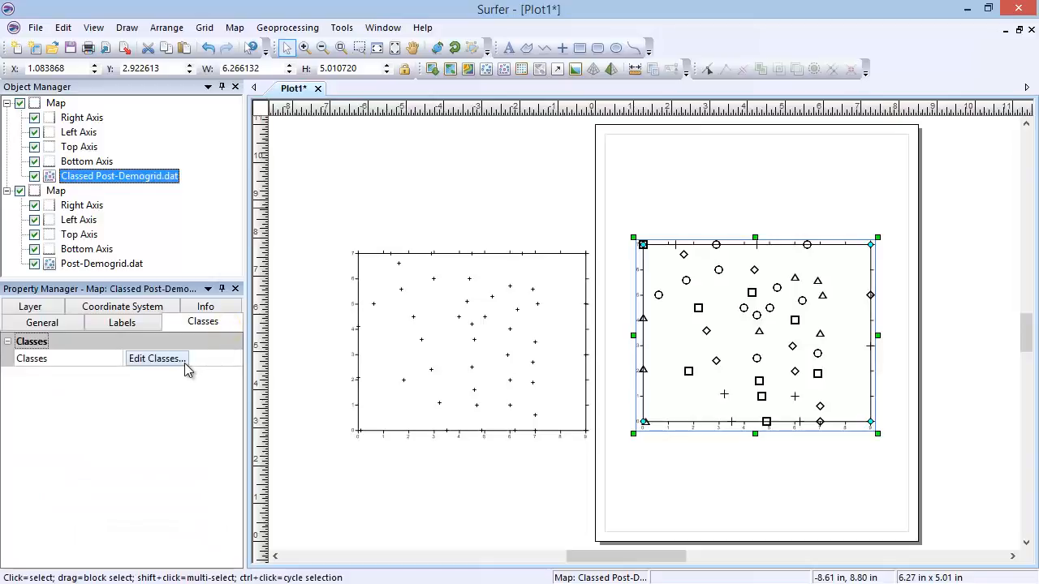
{"action": "left_click", "coordinate": [158, 359]}
{"action": "left_click_drag", "start_coordinate": [199, 330], "coordinate": [308, 249]}
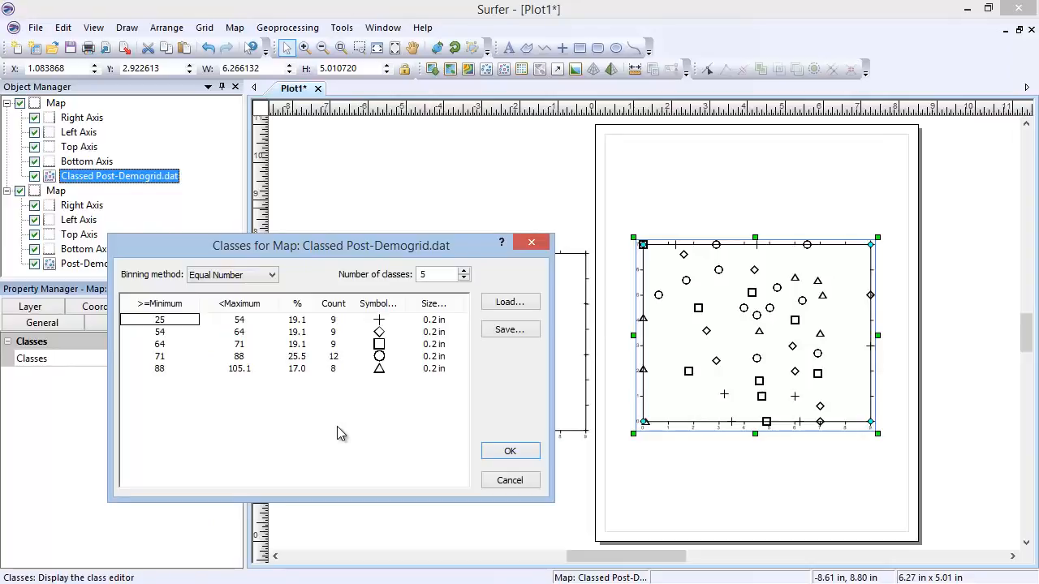
{"action": "left_click", "coordinate": [492, 482]}
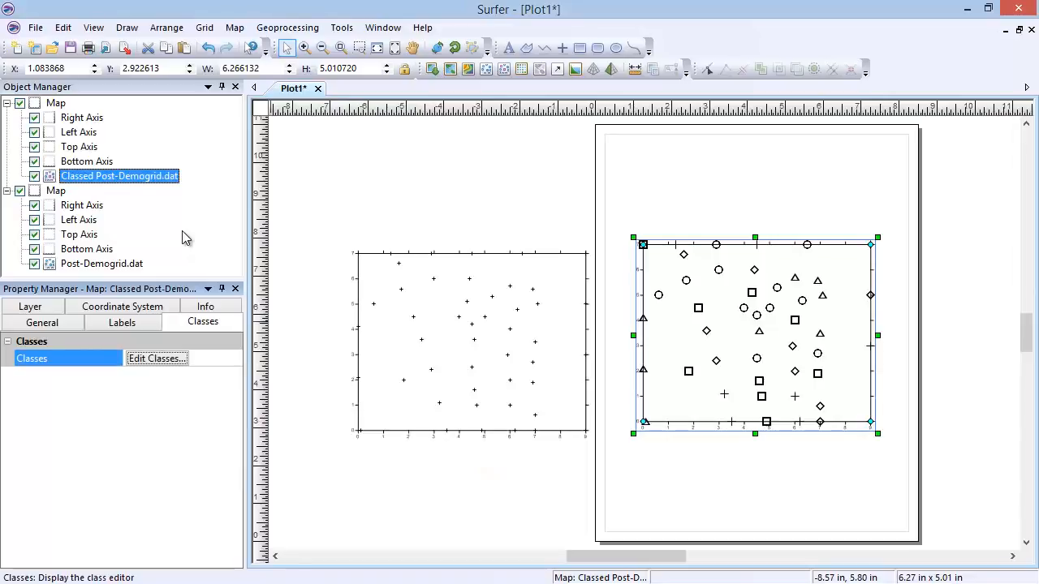
Step: Select all maps in the plot and delete them
{"action": "left_click", "coordinate": [62, 27]}
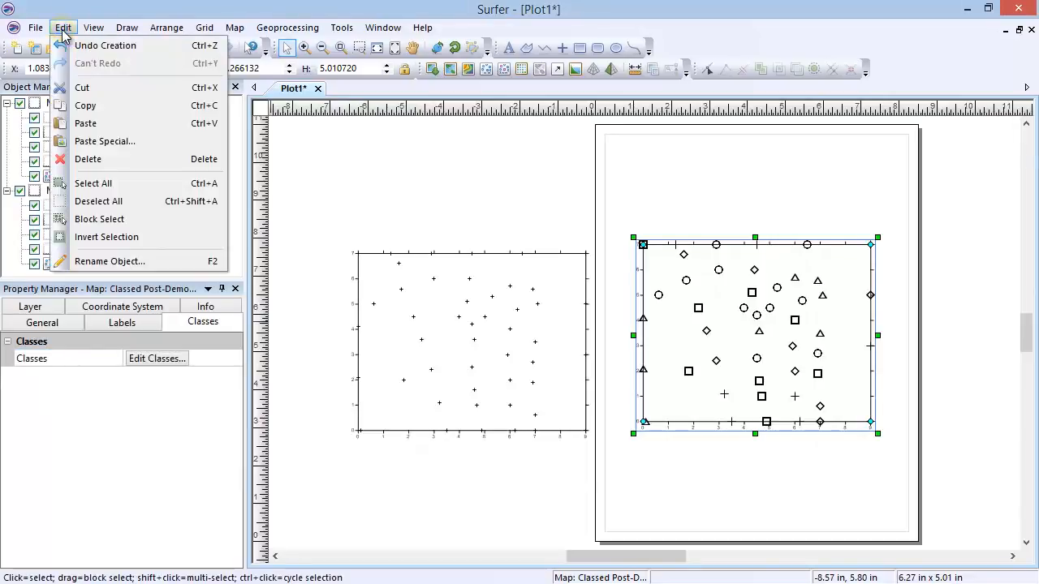
{"action": "left_click", "coordinate": [146, 186]}
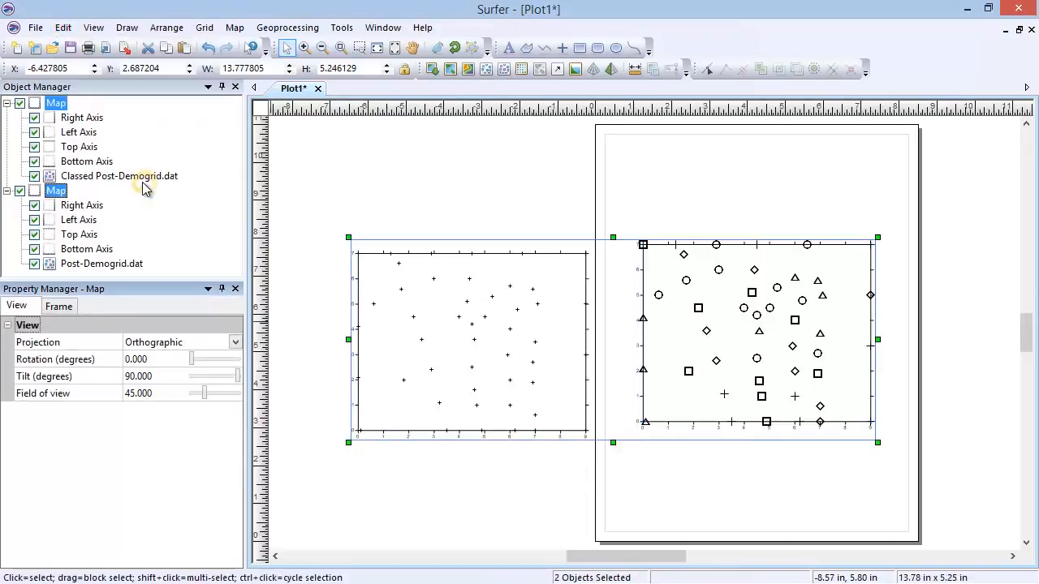
{"action": "left_click", "coordinate": [63, 26]}
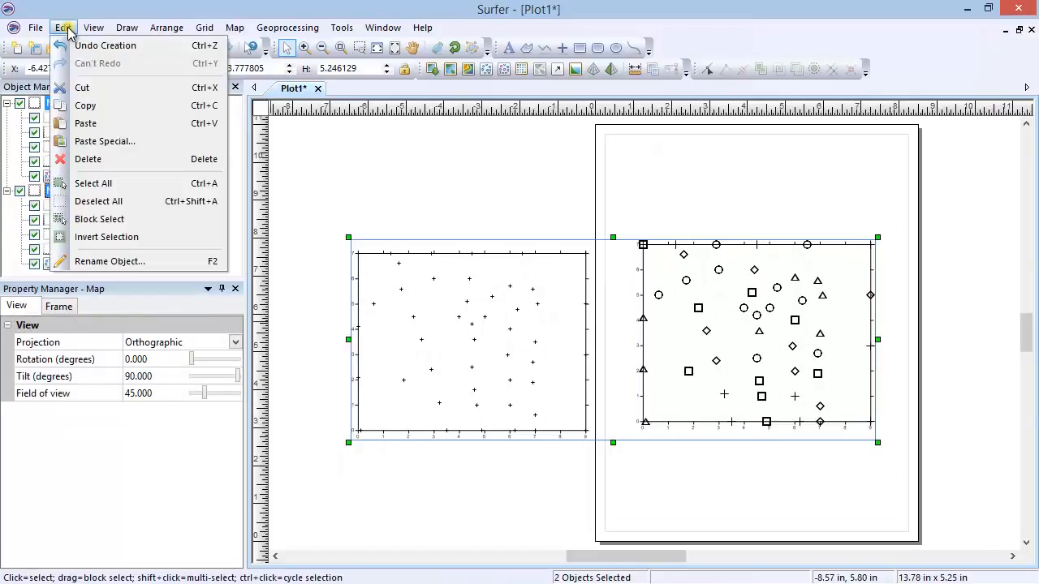
{"action": "left_click", "coordinate": [137, 162]}
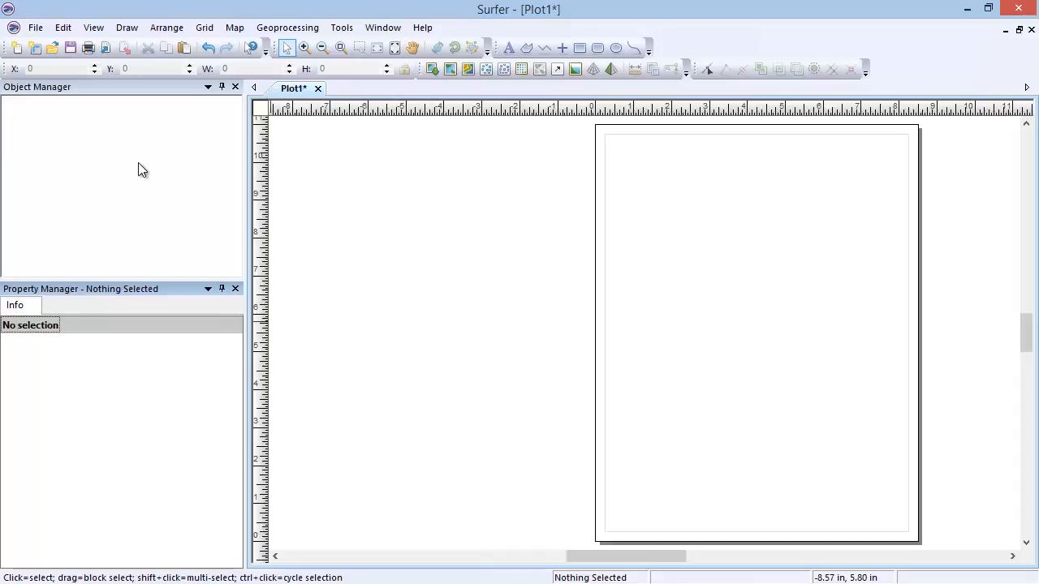
Step: Create a new contour map from the sample grid file Demogrid.grd
{"action": "left_click", "coordinate": [233, 31]}
{"action": "mouse_move", "coordinate": [329, 52]}
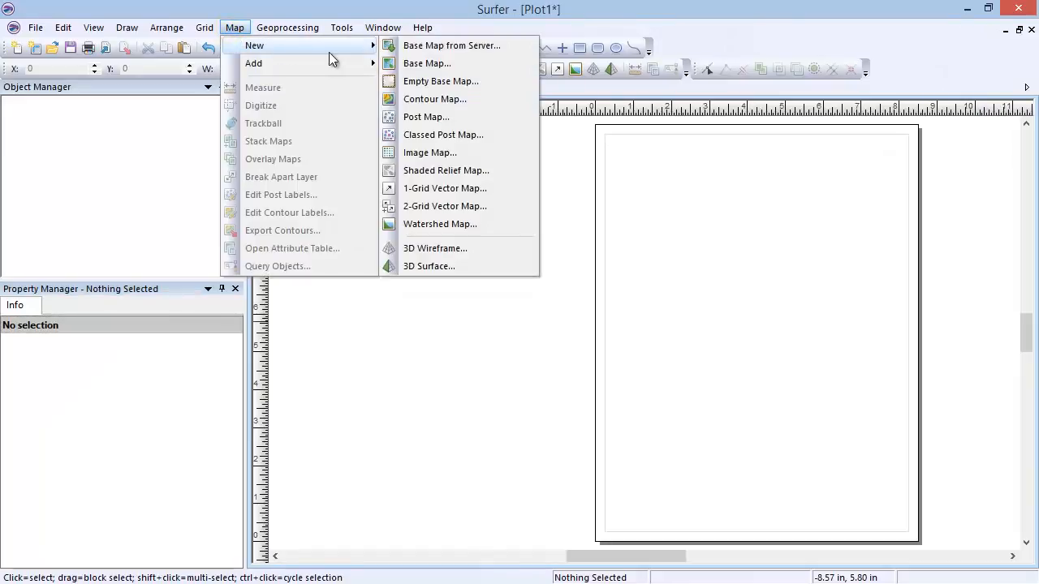
{"action": "left_click", "coordinate": [487, 100]}
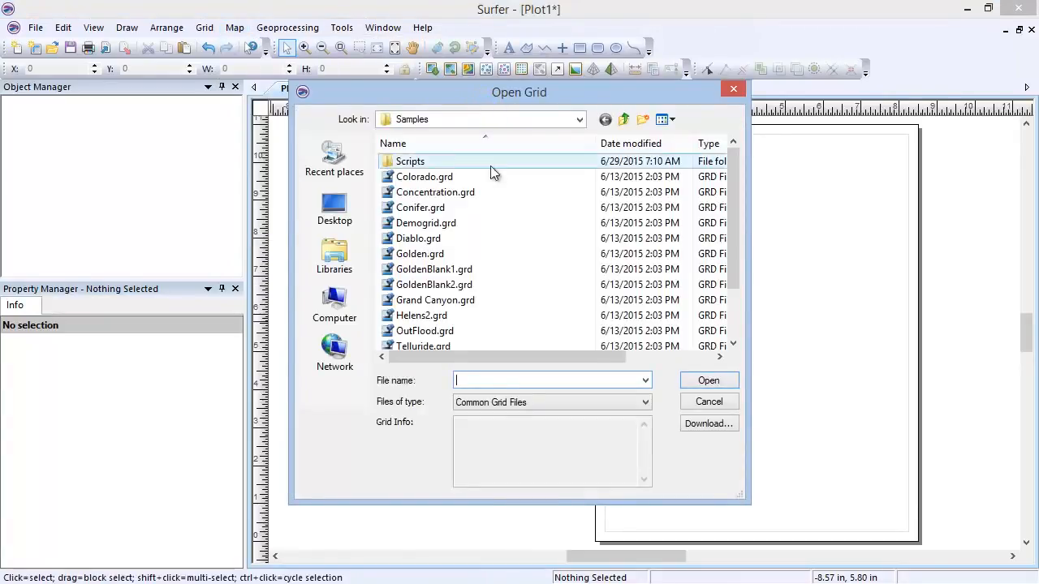
{"action": "left_click", "coordinate": [494, 222]}
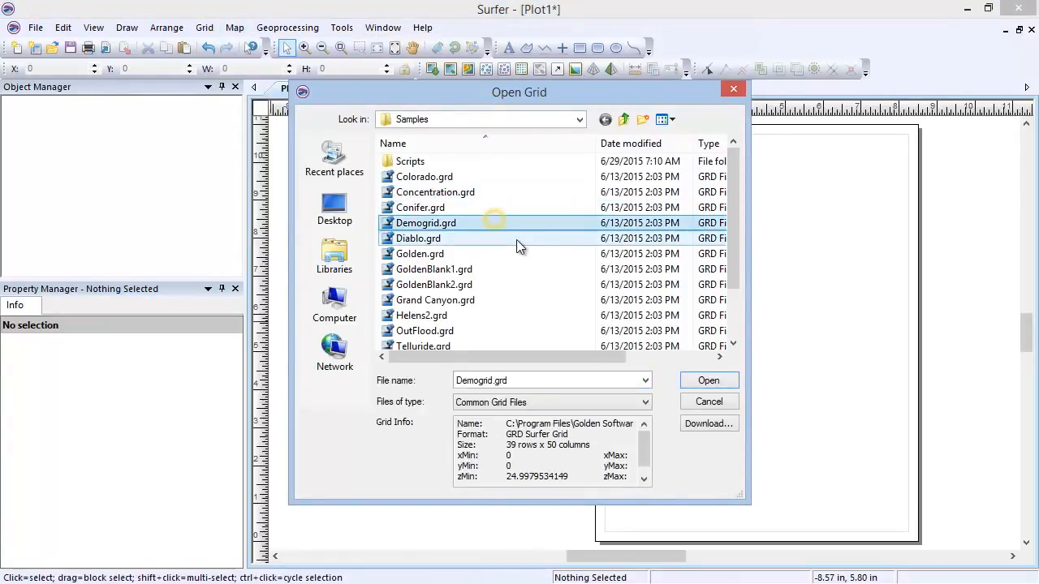
{"action": "left_click", "coordinate": [686, 383]}
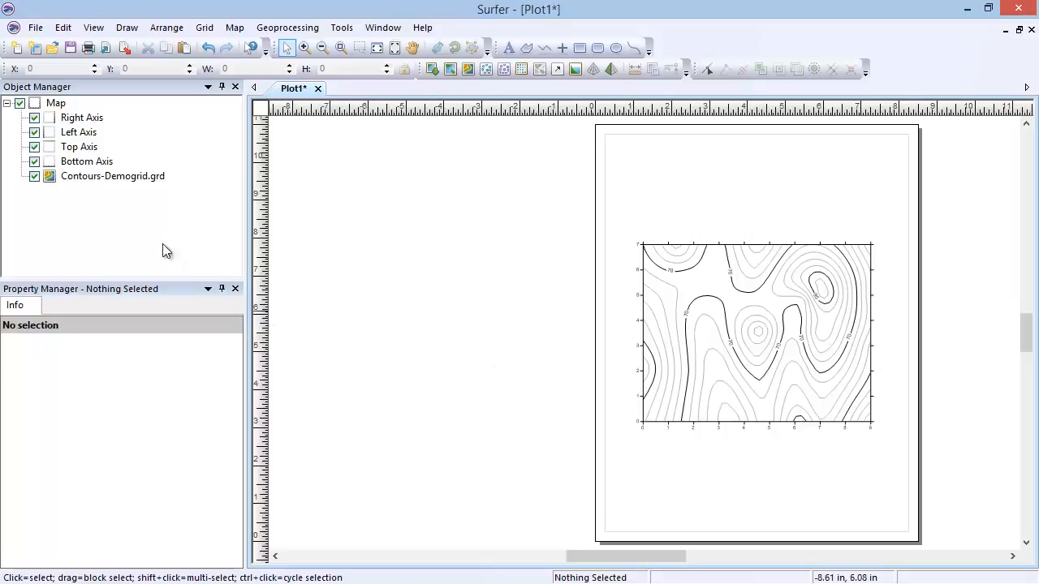
Step: Review the contour map's level, fill and line settings and move the map off the page into the empty area to its left
{"action": "left_click", "coordinate": [129, 181]}
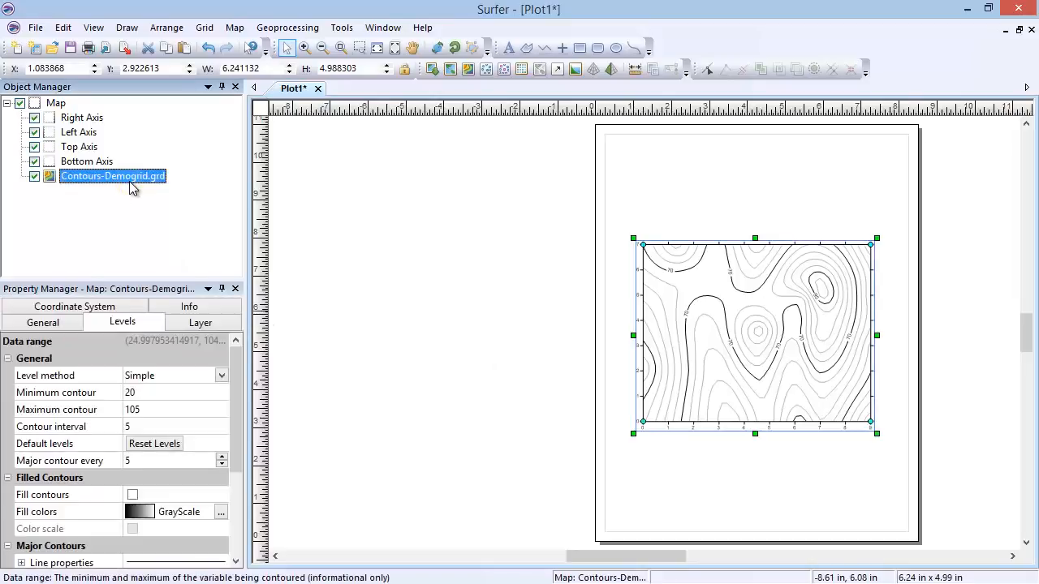
{"action": "left_click", "coordinate": [151, 323]}
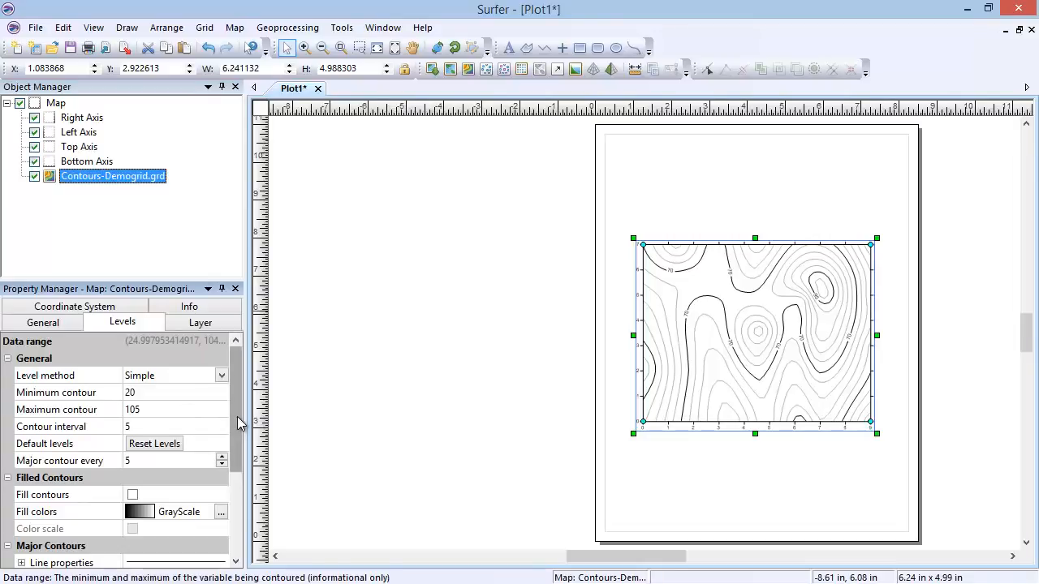
{"action": "left_click_drag", "start_coordinate": [238, 418], "coordinate": [238, 487]}
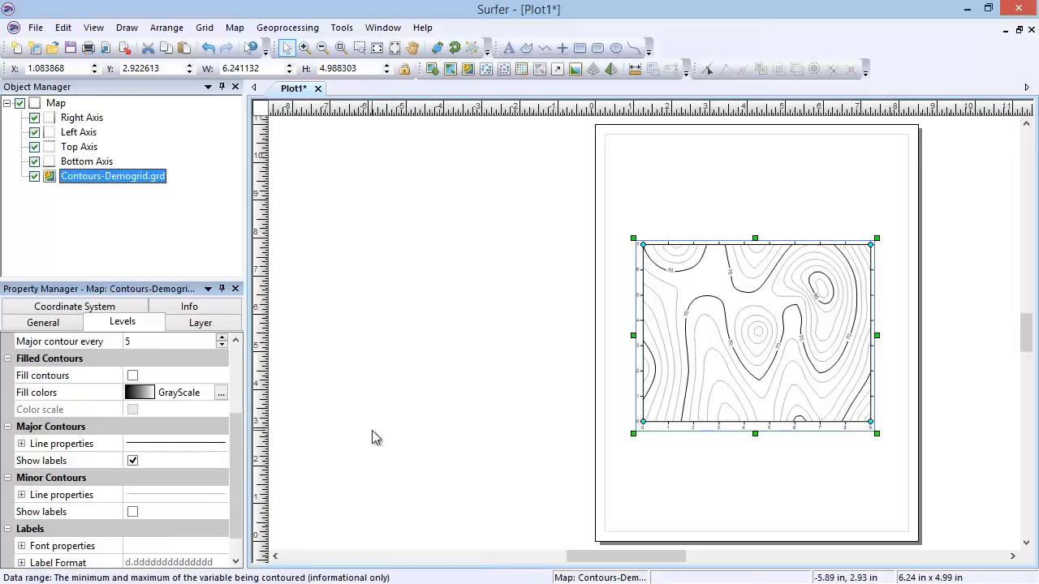
{"action": "left_click_drag", "start_coordinate": [737, 338], "coordinate": [445, 333]}
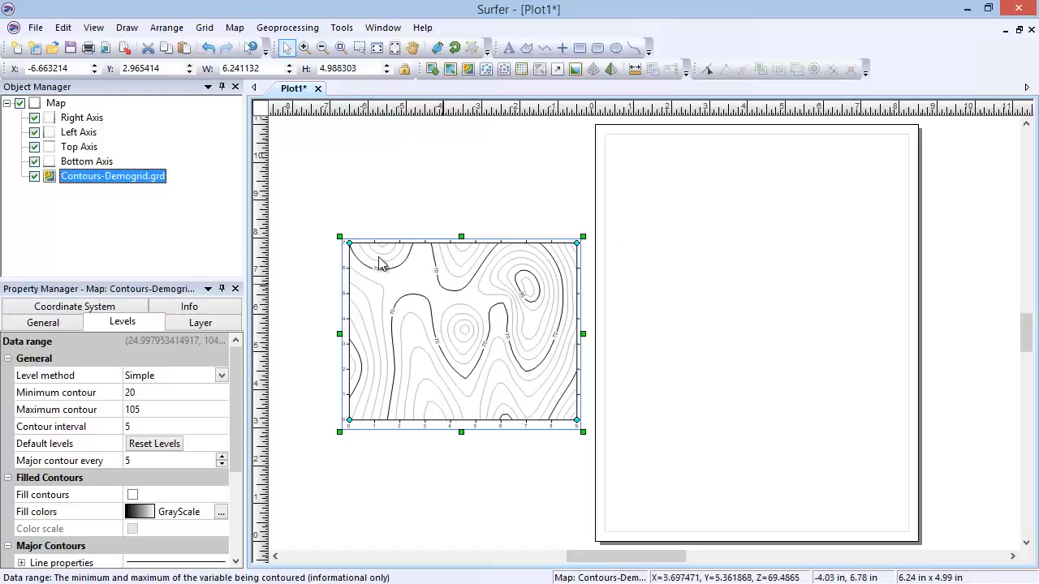
Step: Create a new image map from the sample grid file Demogrid.grd
{"action": "left_click", "coordinate": [239, 27]}
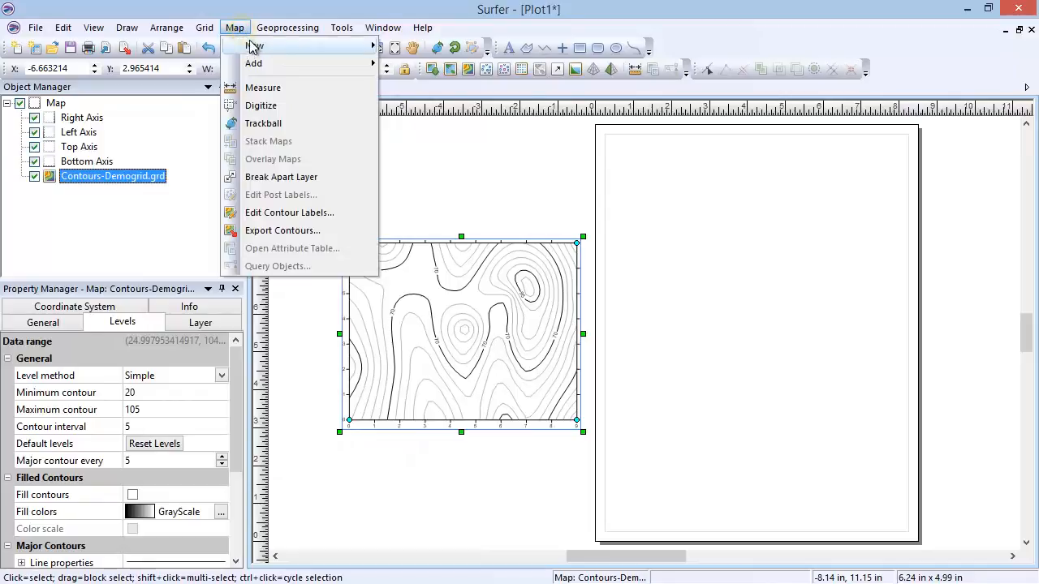
{"action": "mouse_move", "coordinate": [349, 46]}
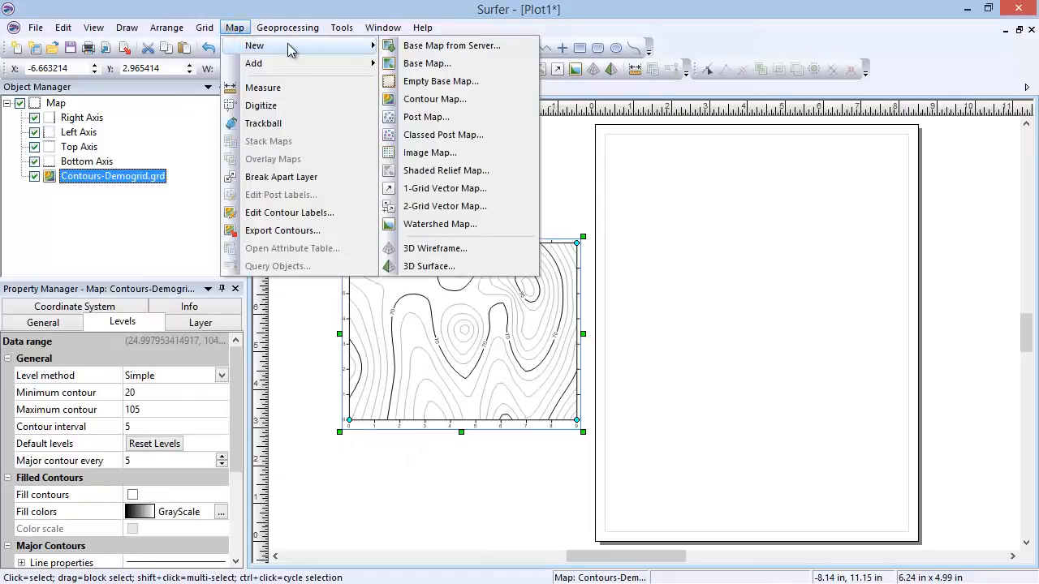
{"action": "left_click", "coordinate": [504, 153]}
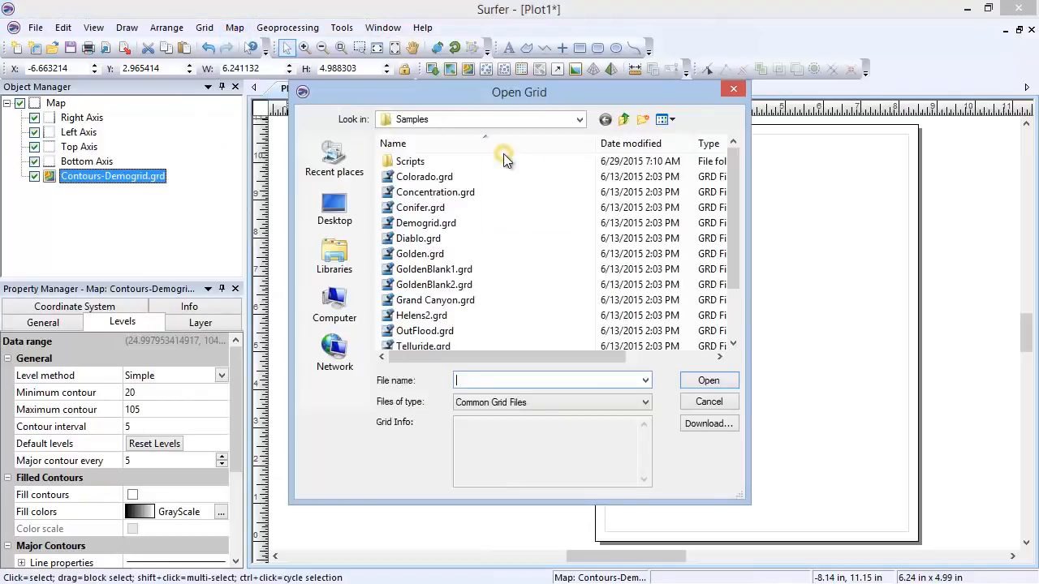
{"action": "left_click", "coordinate": [523, 227]}
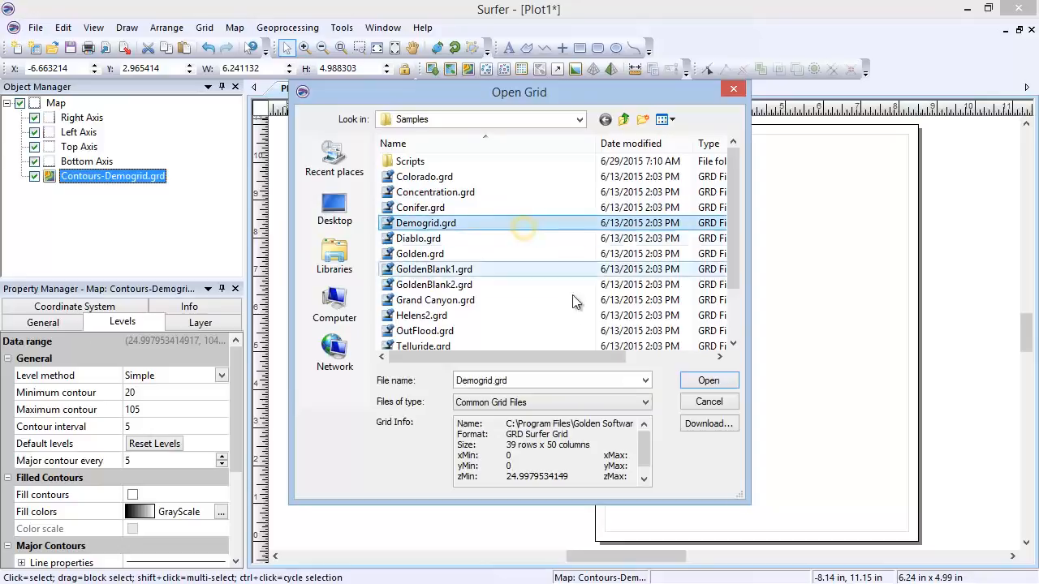
{"action": "left_click", "coordinate": [686, 387]}
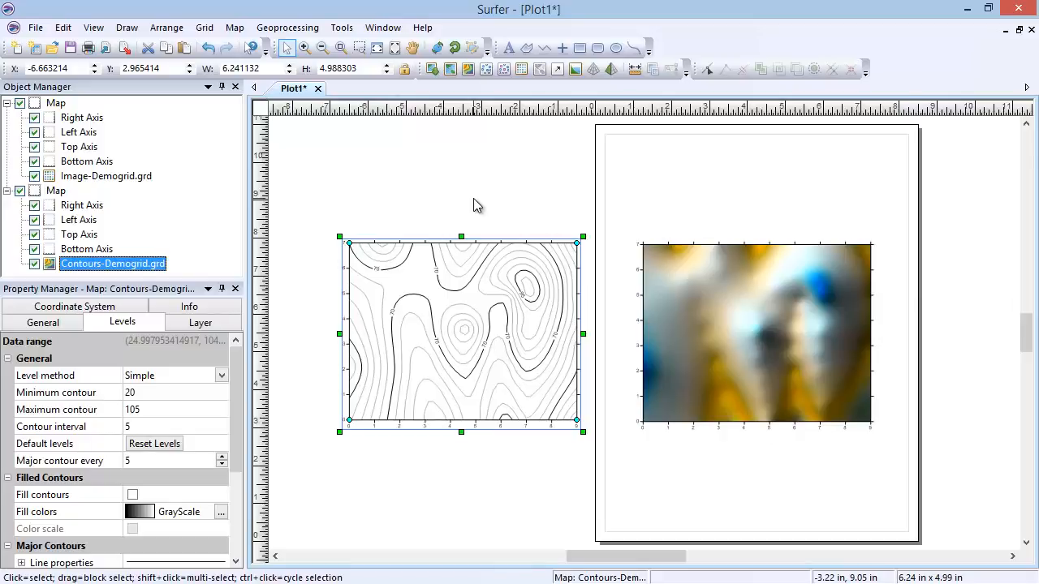
Step: Turn off pixel interpolation and hill shading for the image map
{"action": "left_click", "coordinate": [130, 176]}
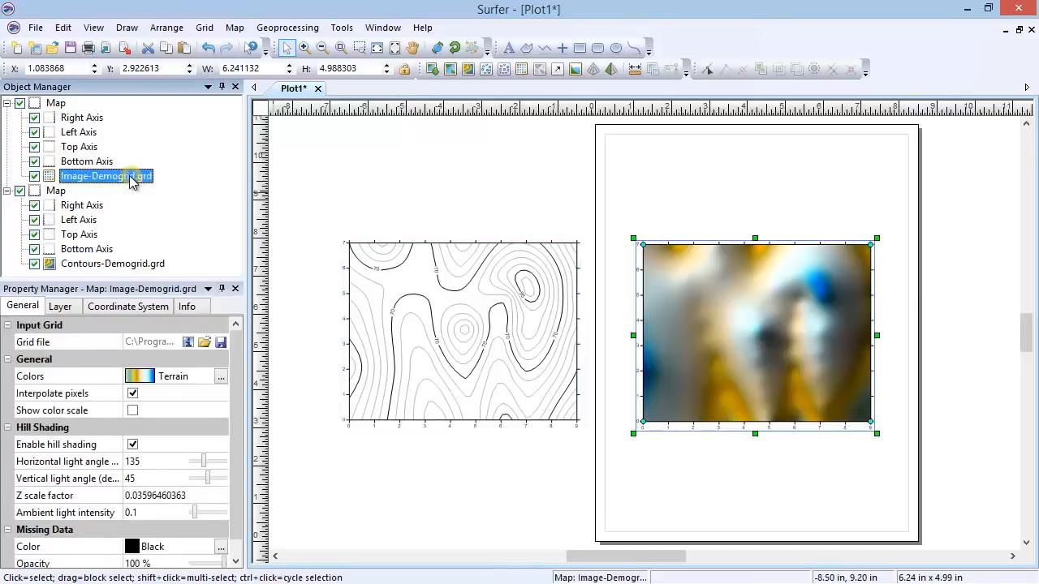
{"action": "left_click", "coordinate": [132, 395]}
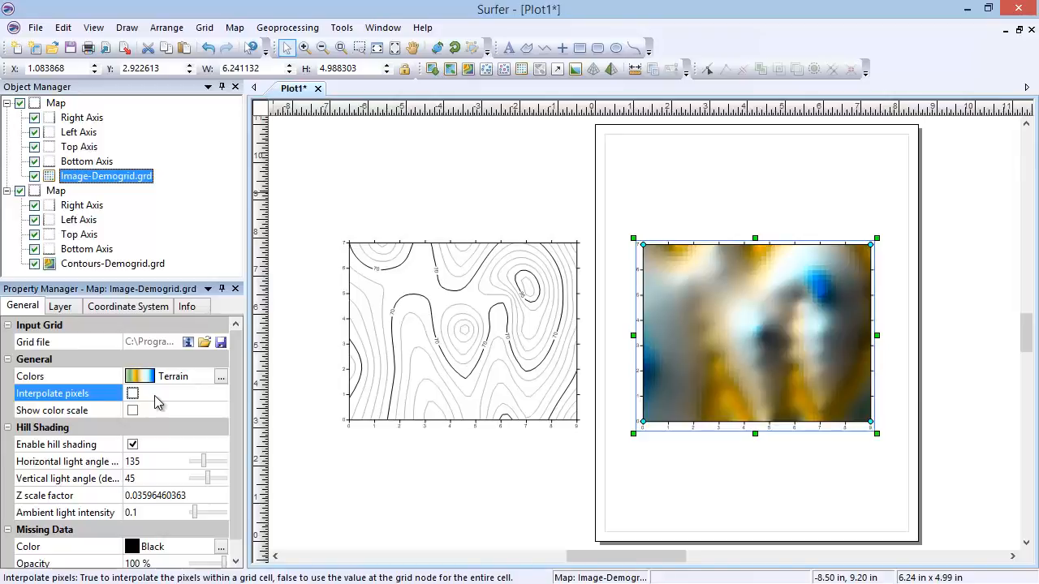
{"action": "left_click", "coordinate": [132, 445]}
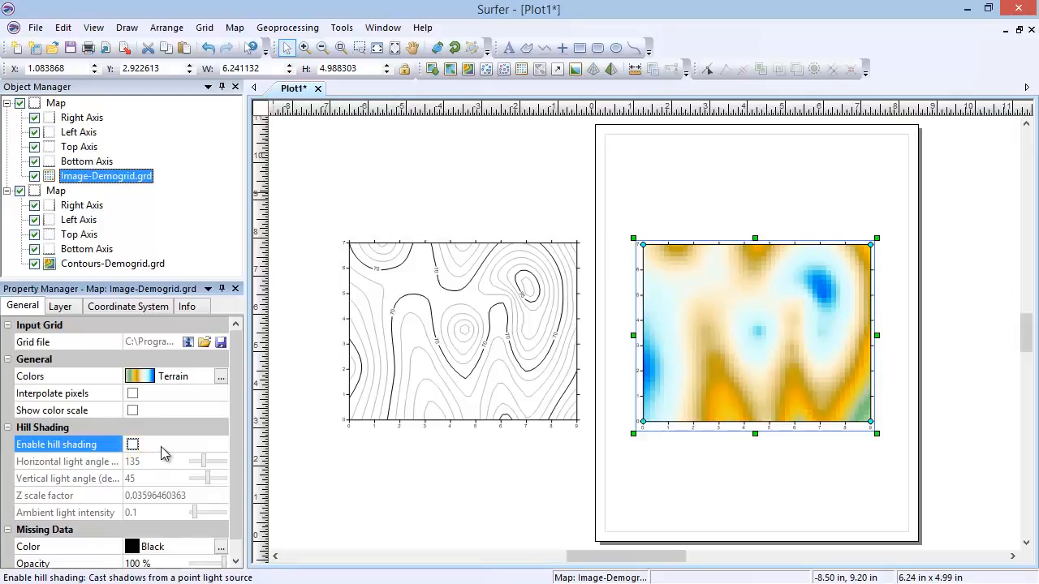
Step: Delete the image map and create a new shaded relief map from the sample grid file Demogrid.grd
{"action": "left_click", "coordinate": [55, 103]}
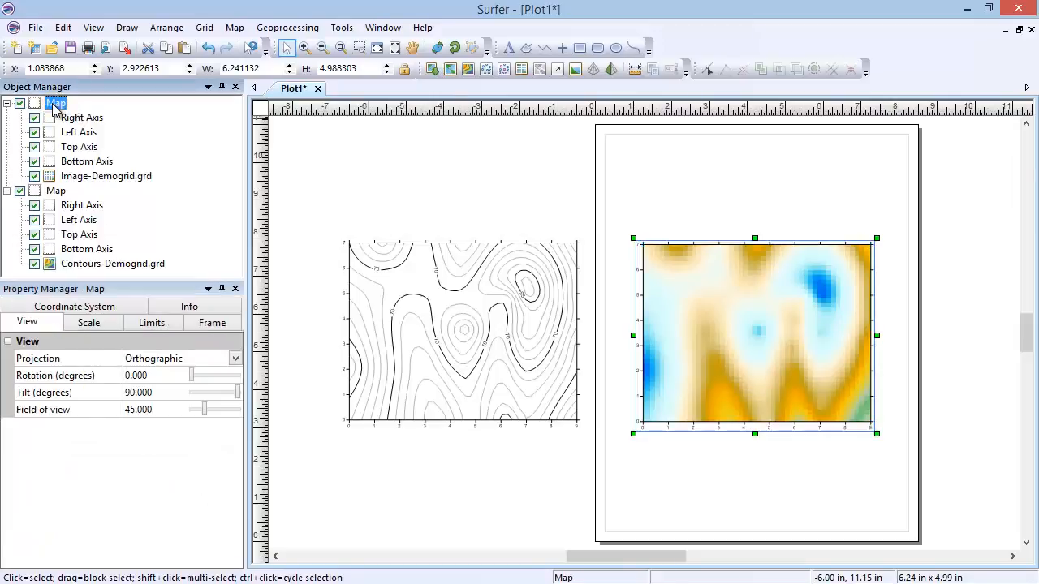
{"action": "key", "text": "Delete"}
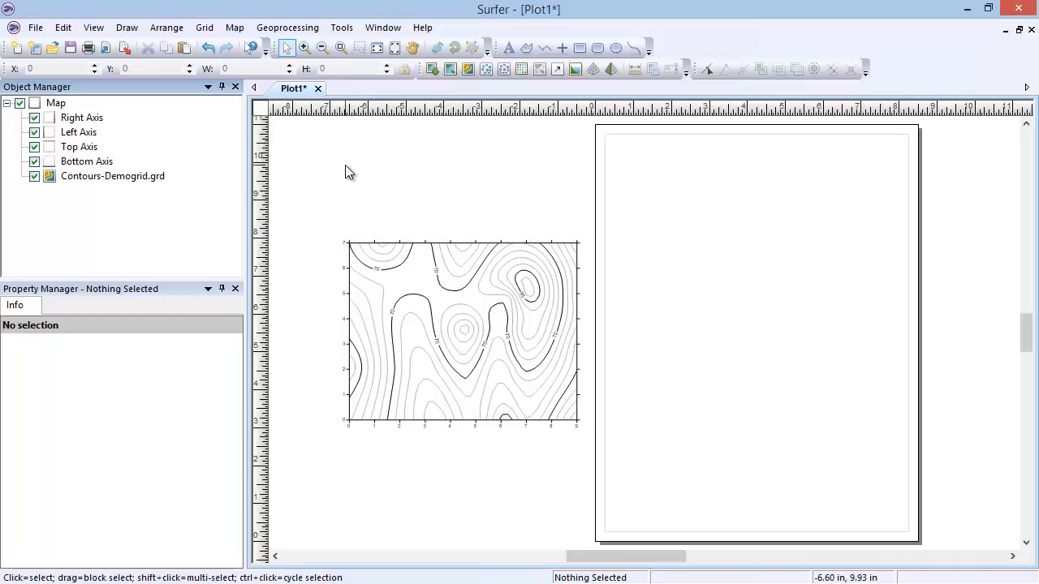
{"action": "left_click", "coordinate": [235, 28]}
{"action": "mouse_move", "coordinate": [279, 45]}
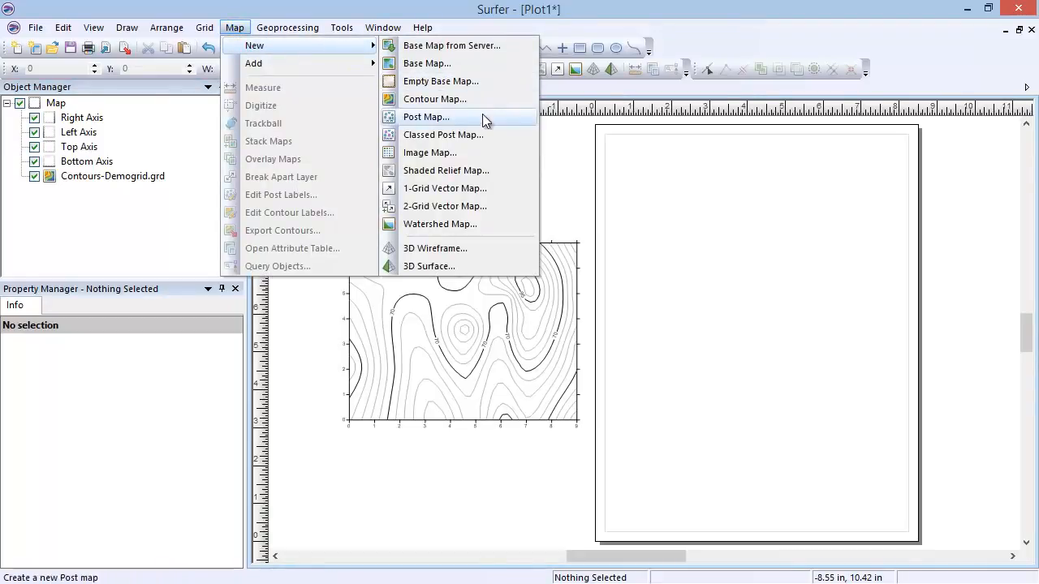
{"action": "left_click", "coordinate": [504, 172]}
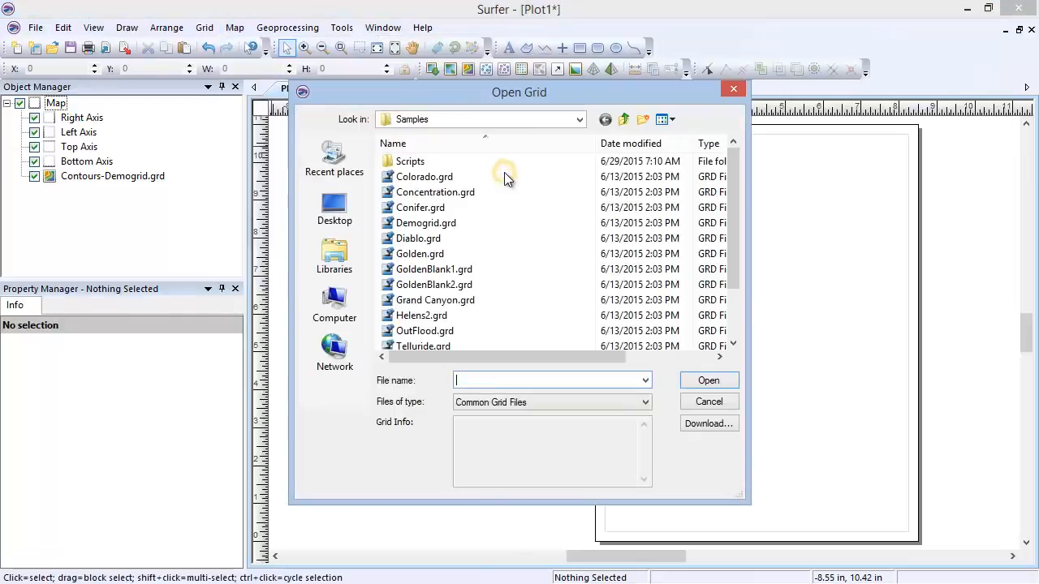
{"action": "left_click", "coordinate": [513, 217]}
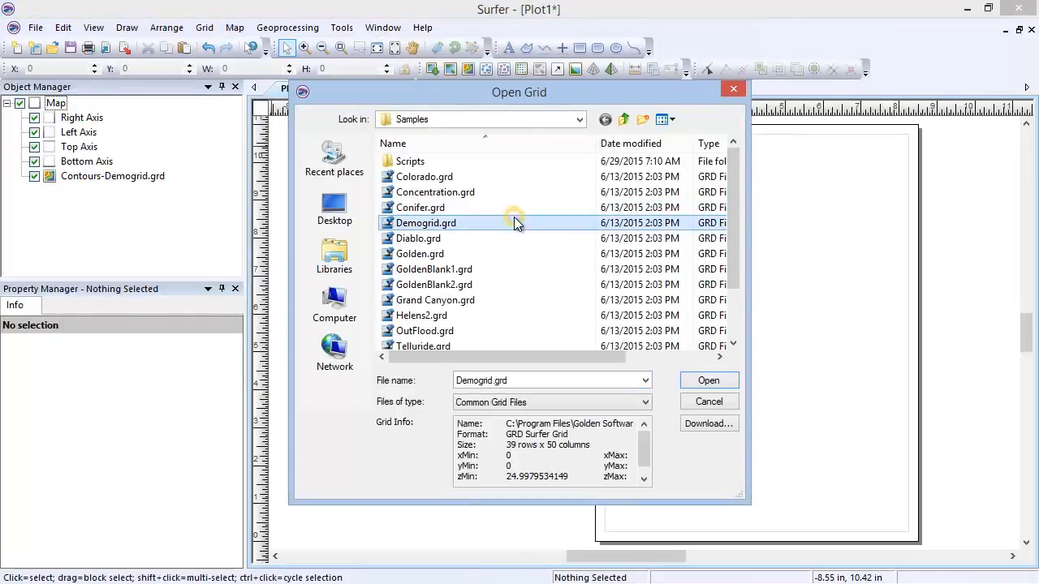
{"action": "left_click", "coordinate": [688, 391]}
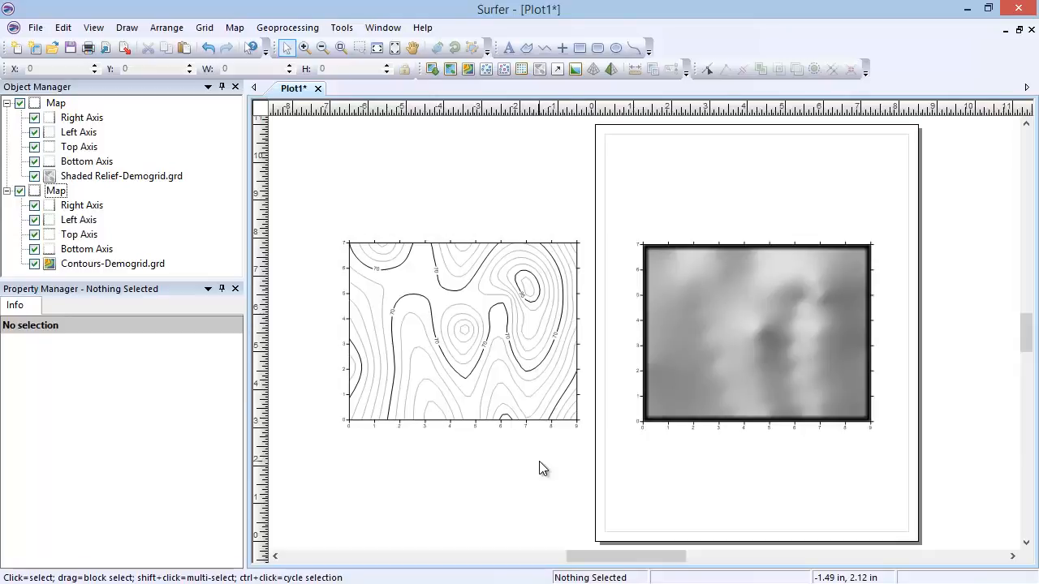
Step: Review the shaded relief map's relief parameters and light position angles, and delete the whole map
{"action": "left_click", "coordinate": [136, 179]}
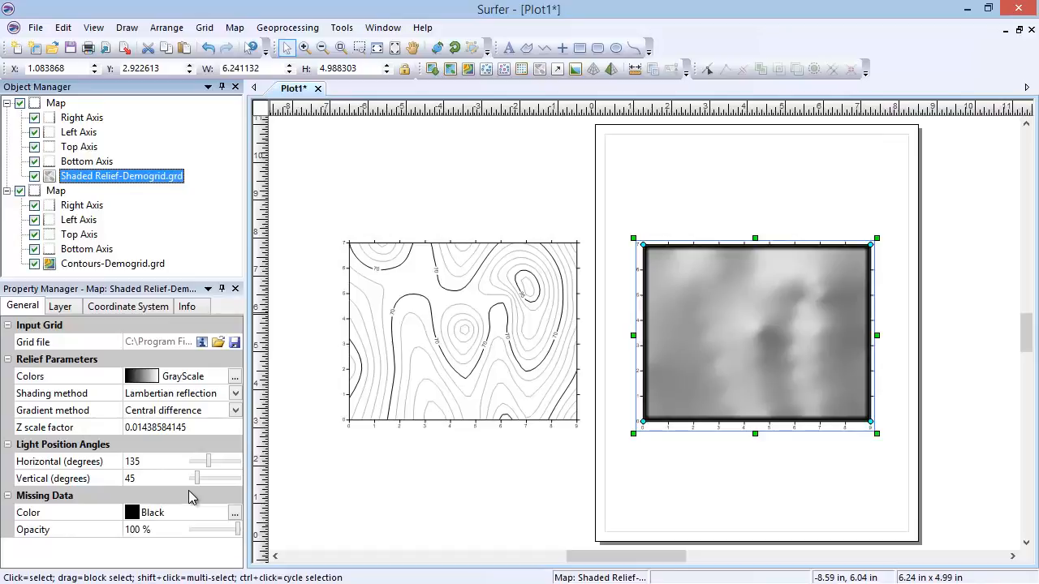
{"action": "left_click", "coordinate": [55, 103]}
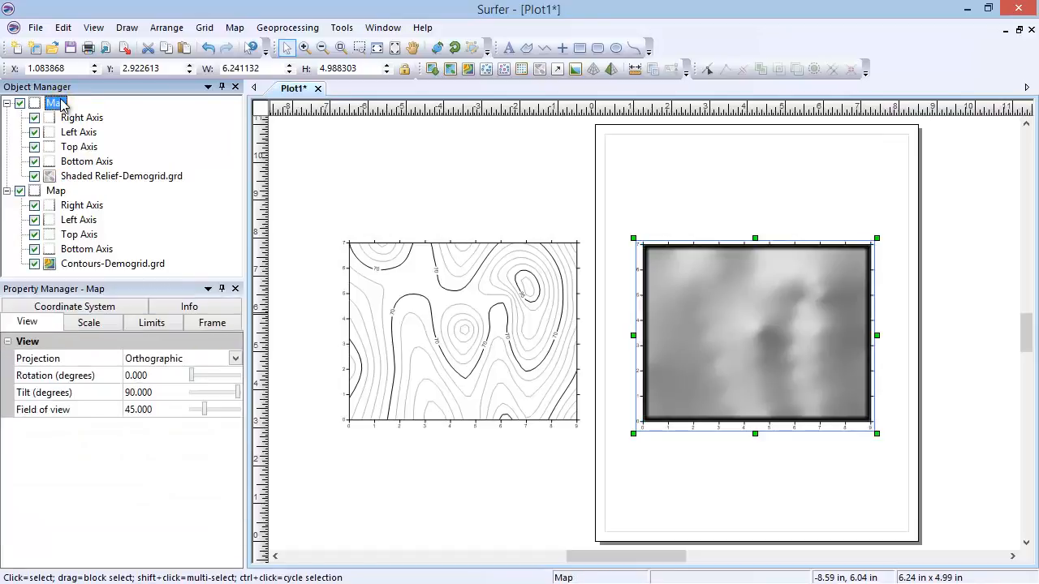
{"action": "key", "text": "Delete"}
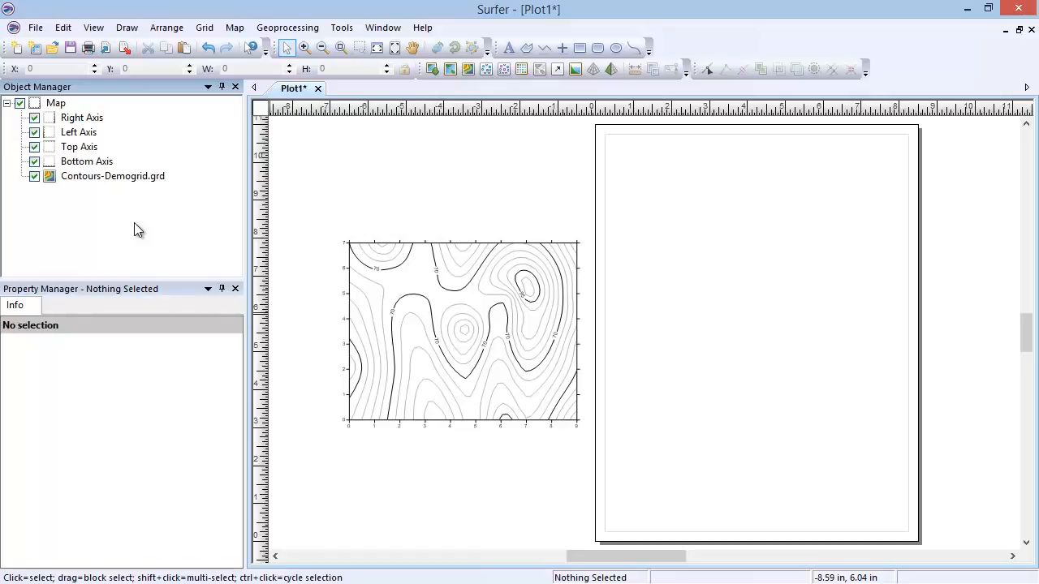
Step: Create a new 1-grid vector map from the sample grid file Demogrid.grd
{"action": "left_click", "coordinate": [235, 27]}
{"action": "mouse_move", "coordinate": [278, 44]}
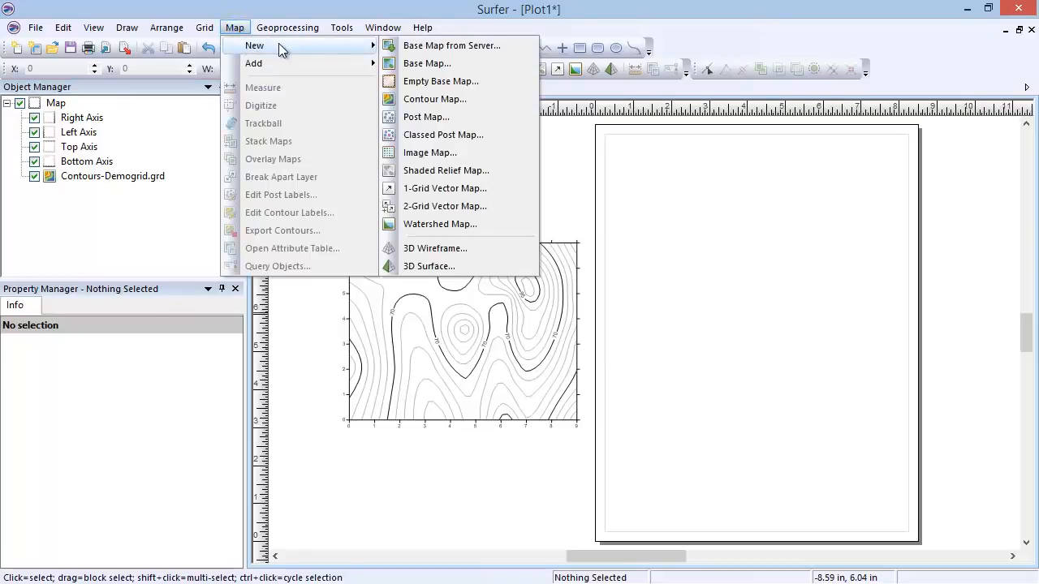
{"action": "left_click", "coordinate": [488, 189]}
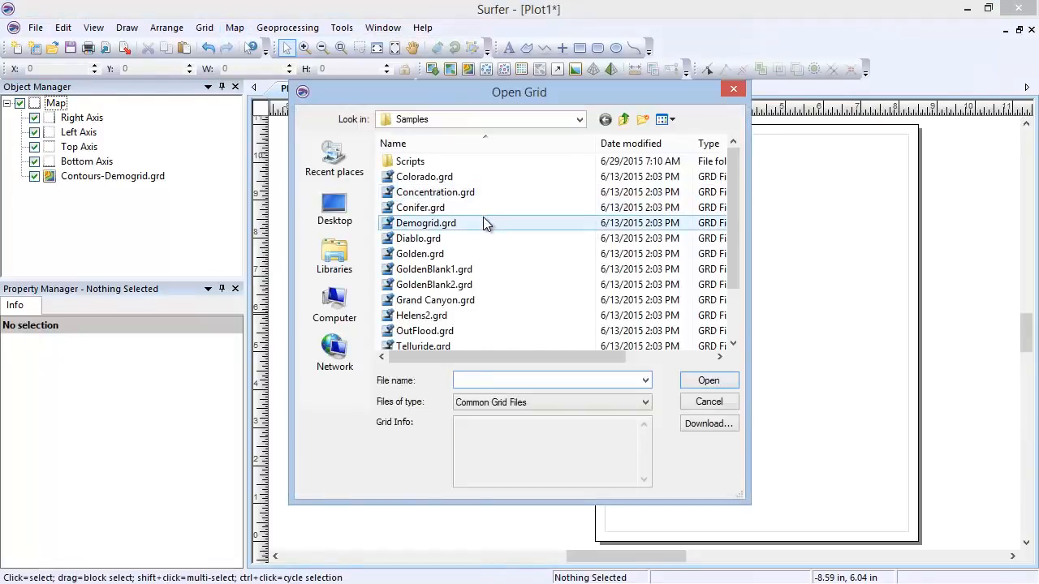
{"action": "left_click", "coordinate": [482, 220]}
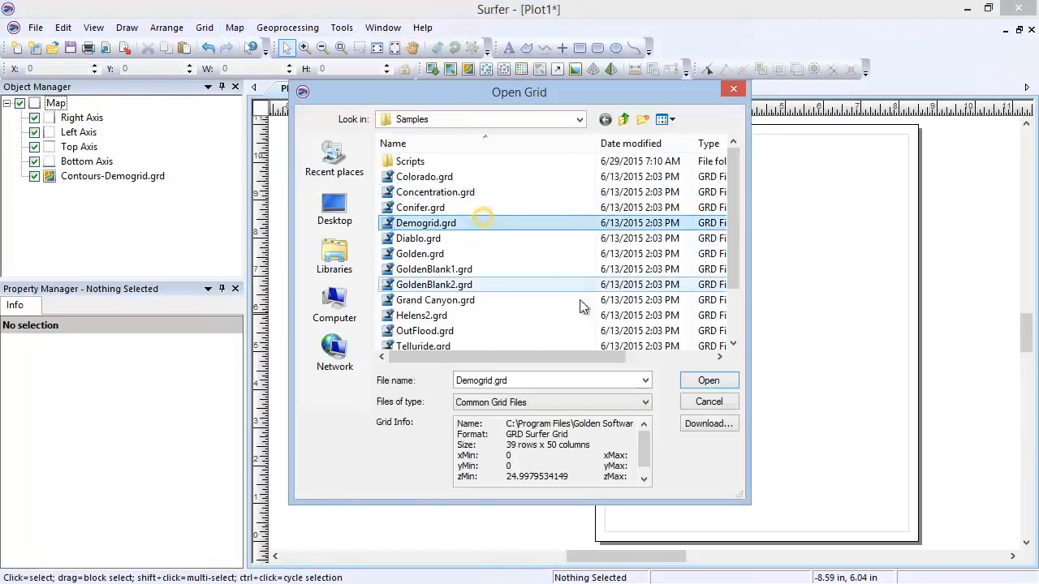
{"action": "left_click", "coordinate": [692, 380]}
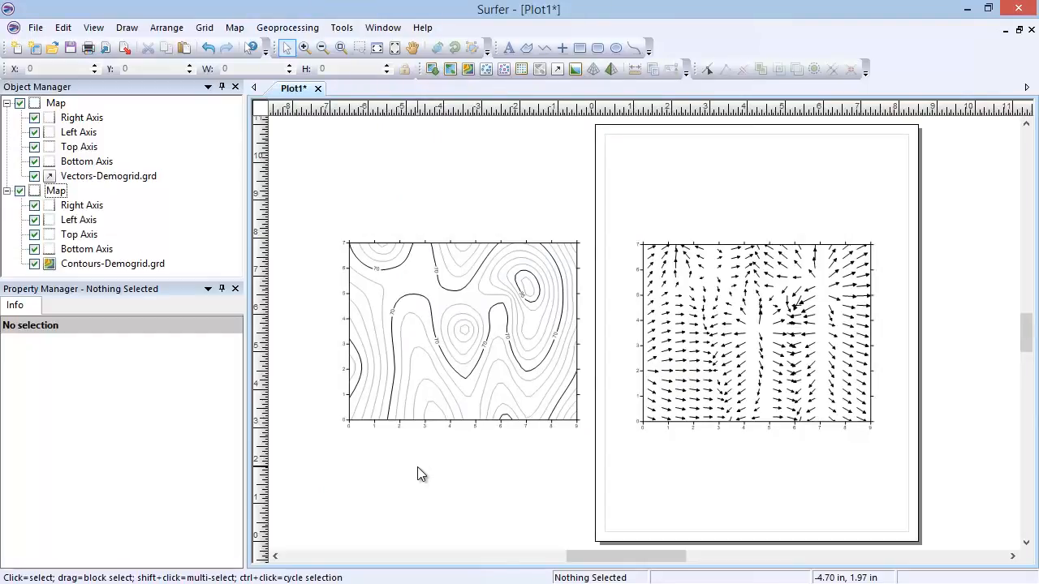
Step: Examine the vector map's scaling settings, including symbol origin, magnitude and shaft length
{"action": "left_click", "coordinate": [145, 178]}
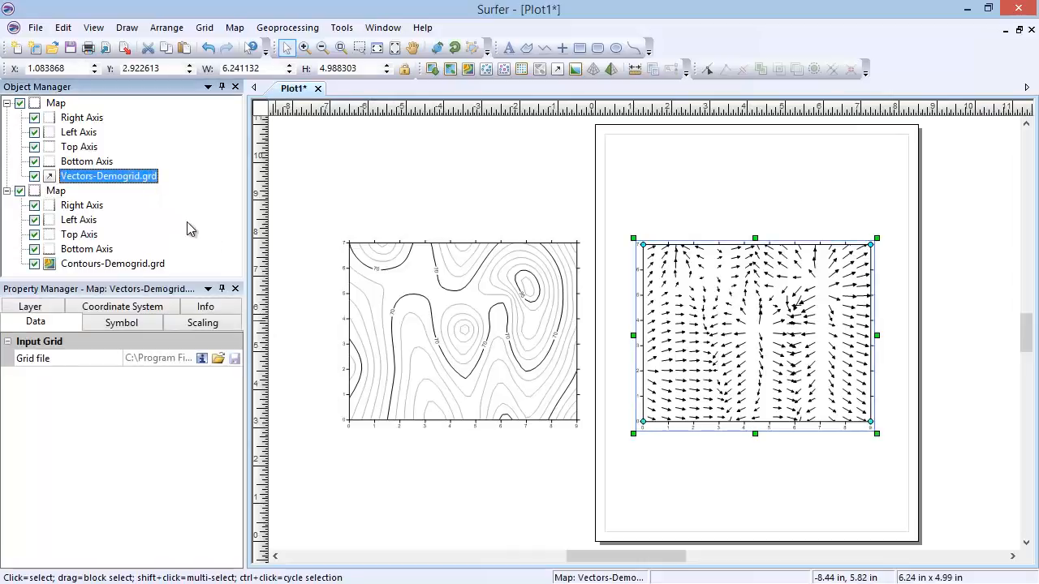
{"action": "left_click", "coordinate": [177, 329]}
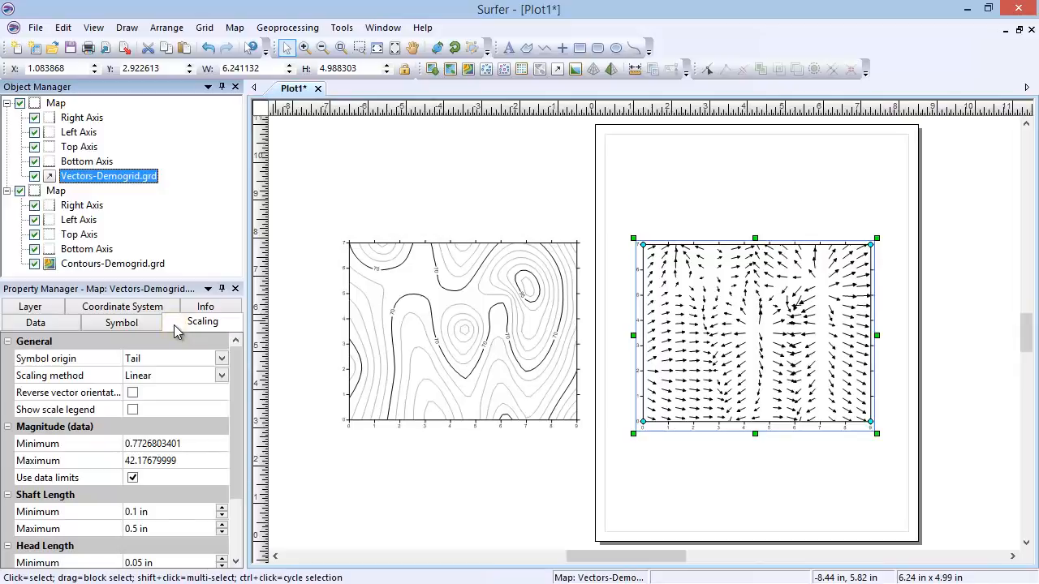
Step: Change the vector map's symbol style to the straight line with a circle at one end and no arrowhead
{"action": "left_click", "coordinate": [147, 322]}
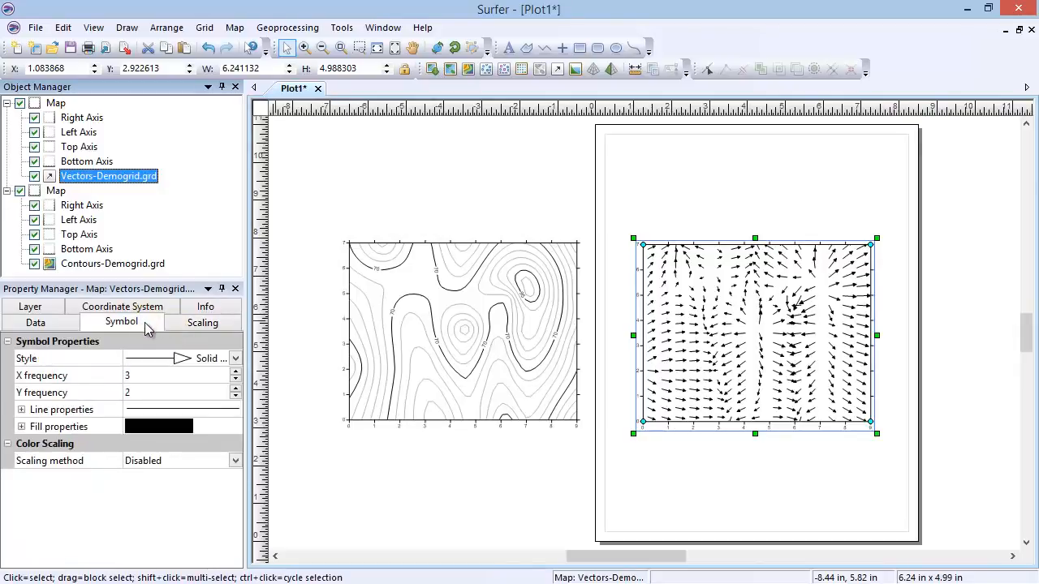
{"action": "left_click", "coordinate": [159, 362]}
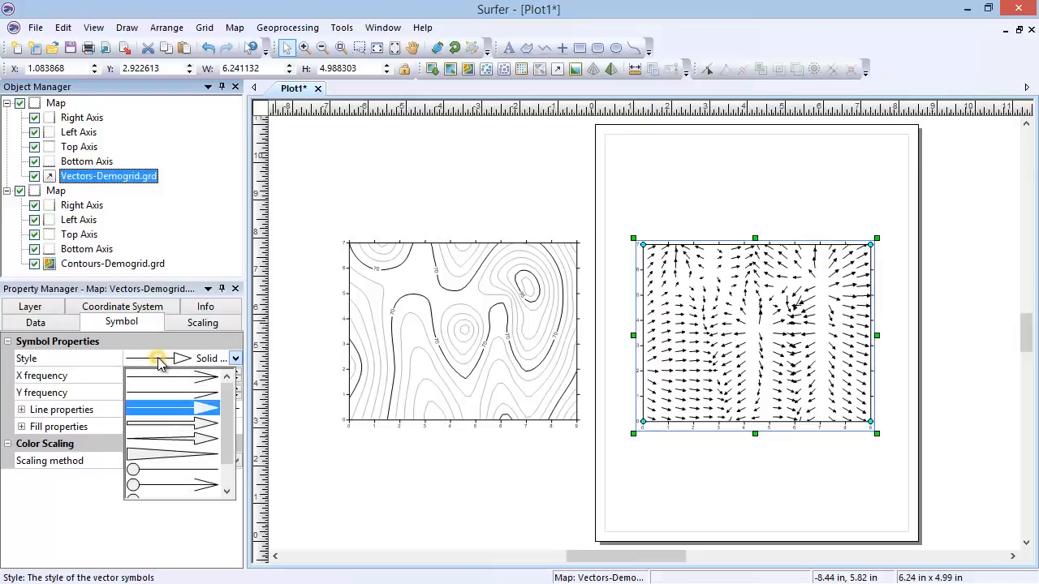
{"action": "left_click", "coordinate": [183, 471]}
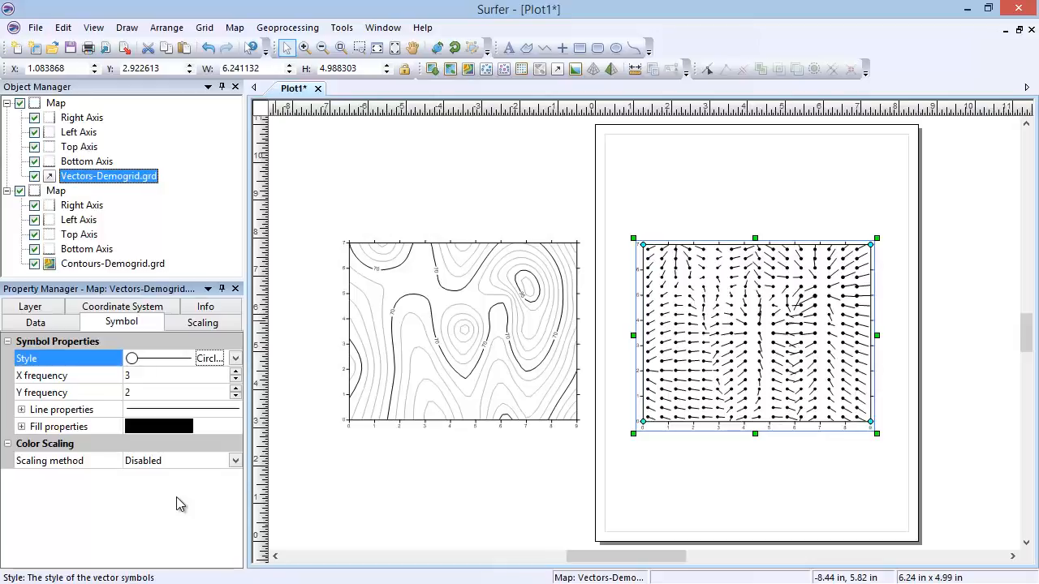
Step: Delete the whole vector map and create a new watershed map from the sample grid file Demogrid.grd
{"action": "left_click", "coordinate": [61, 104]}
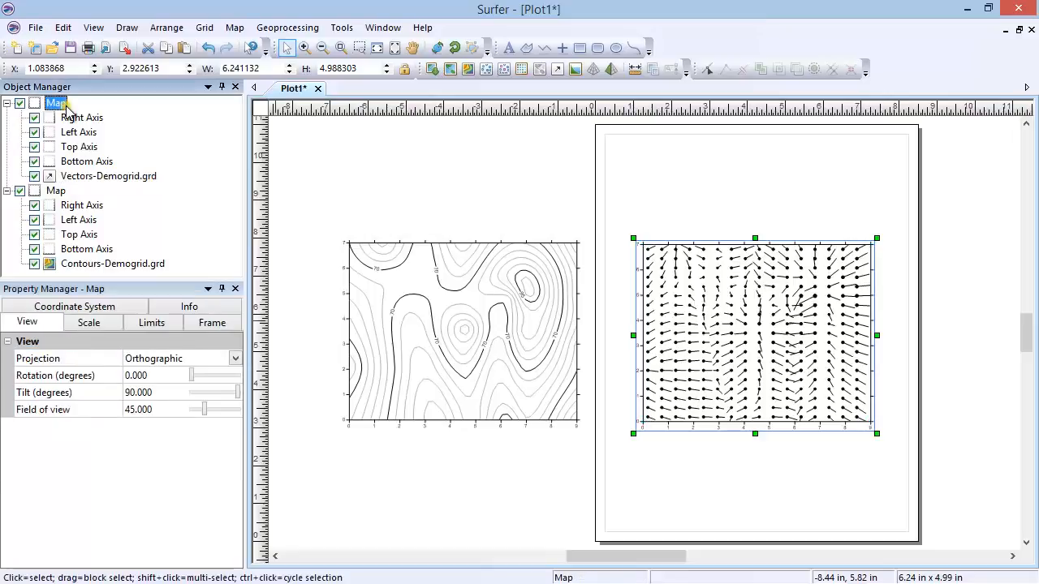
{"action": "key", "text": "Delete"}
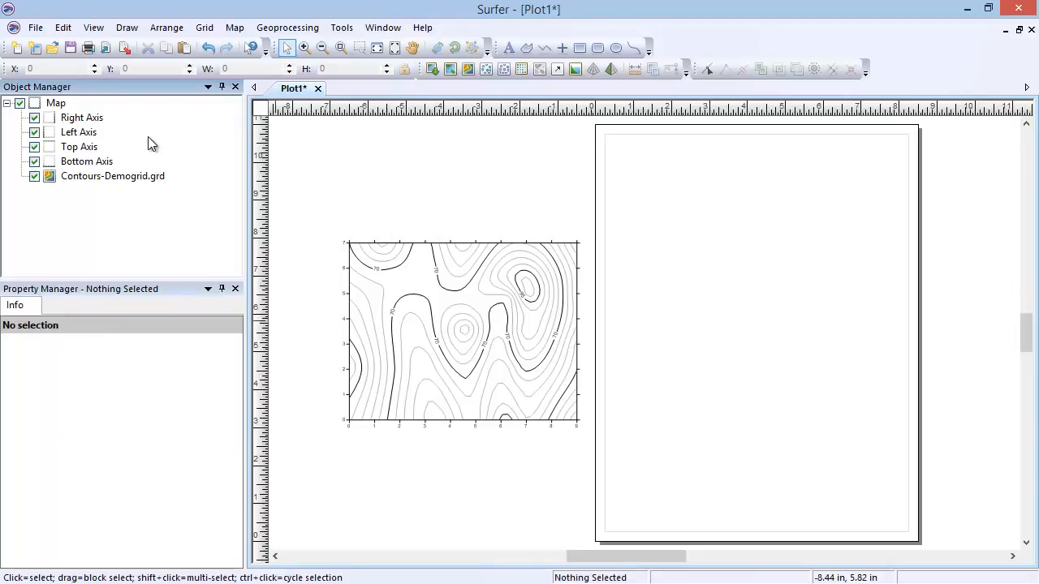
{"action": "left_click", "coordinate": [235, 28]}
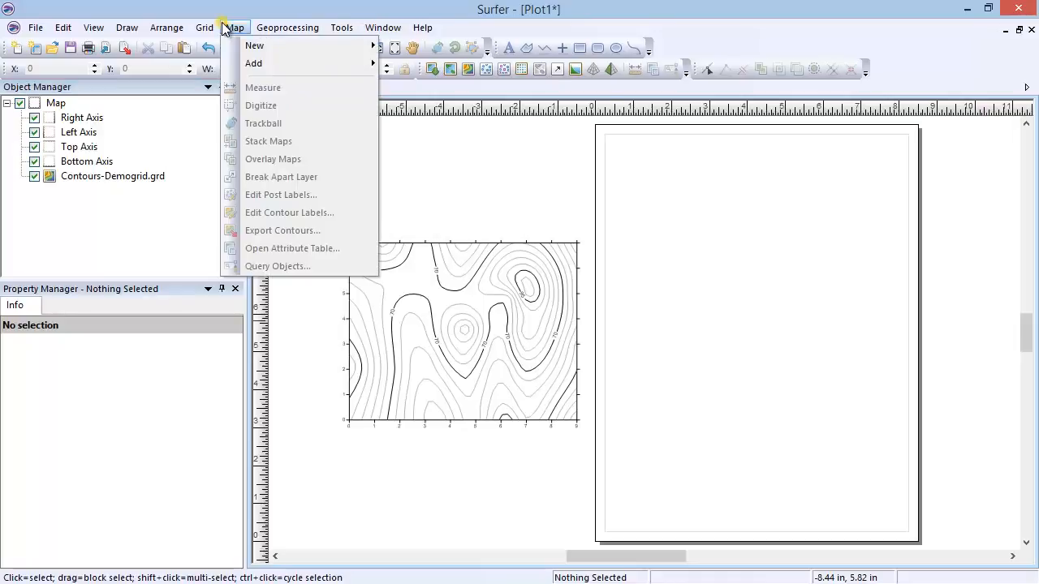
{"action": "mouse_move", "coordinate": [339, 47]}
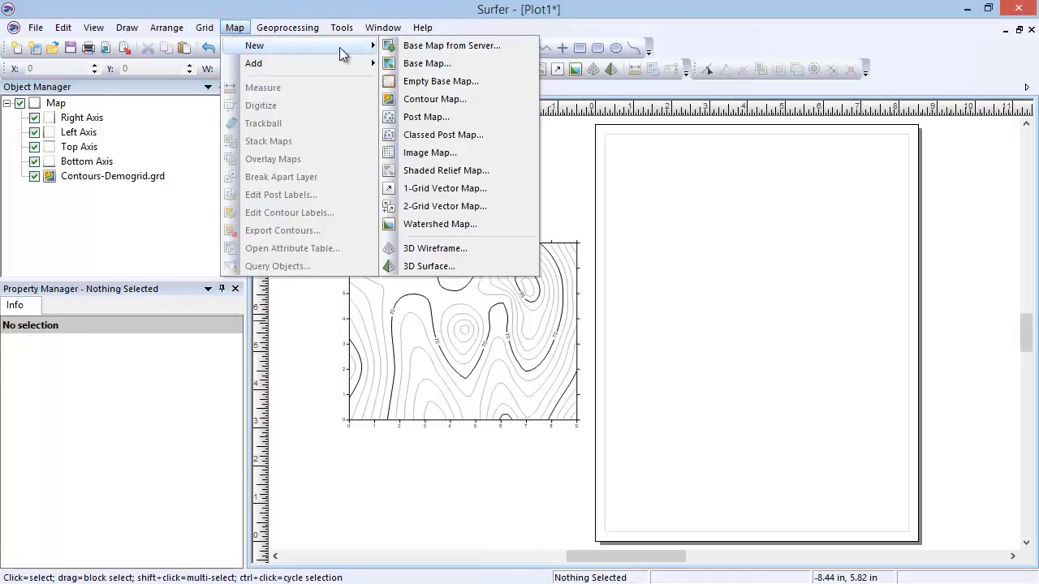
{"action": "left_click", "coordinate": [482, 225]}
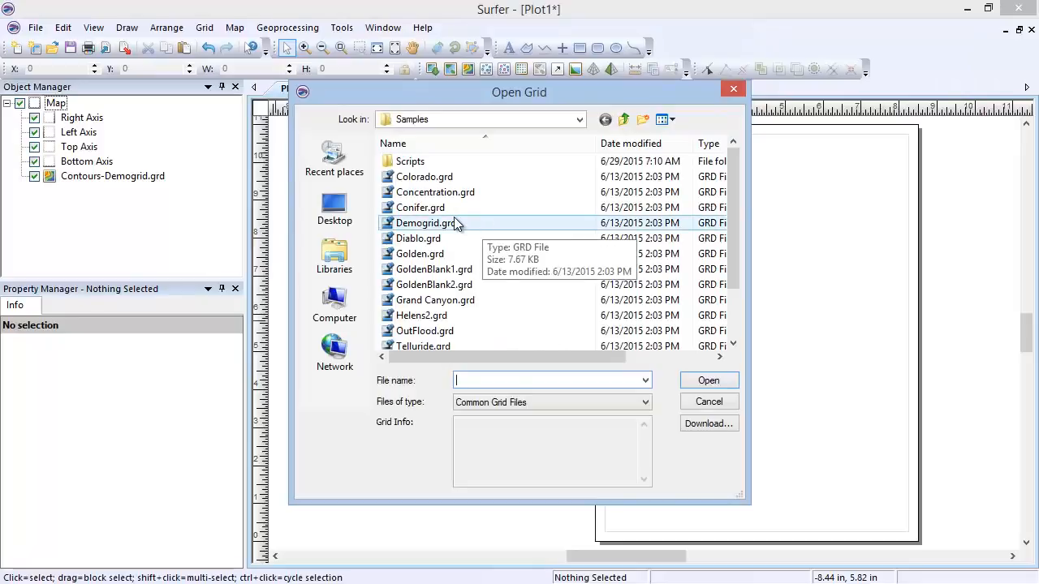
{"action": "left_click", "coordinate": [466, 222]}
{"action": "left_click", "coordinate": [689, 384]}
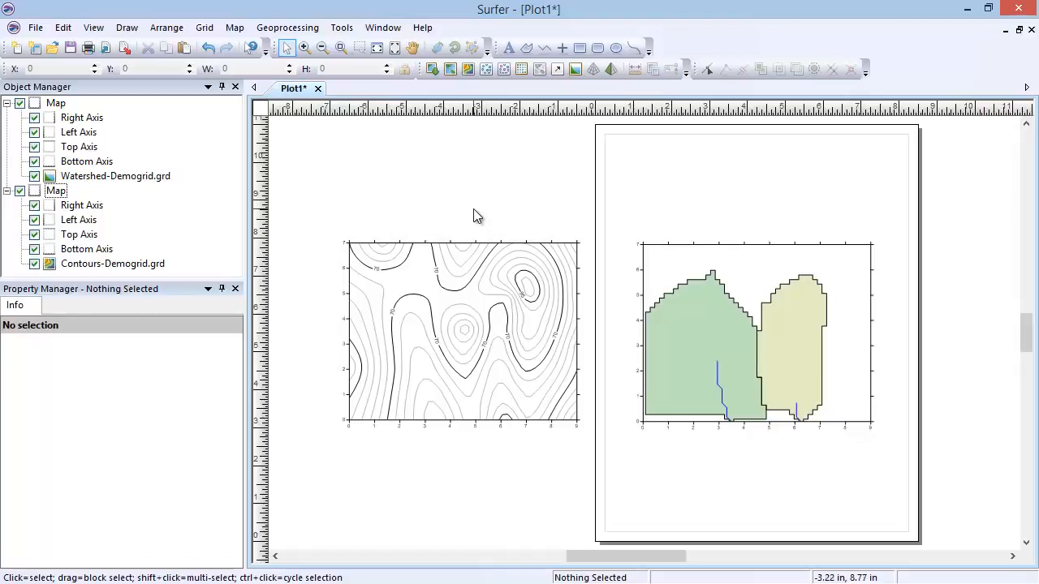
Step: Review the watershed layer's depression, stream and basin options, and delete the whole watershed map
{"action": "left_click", "coordinate": [150, 176]}
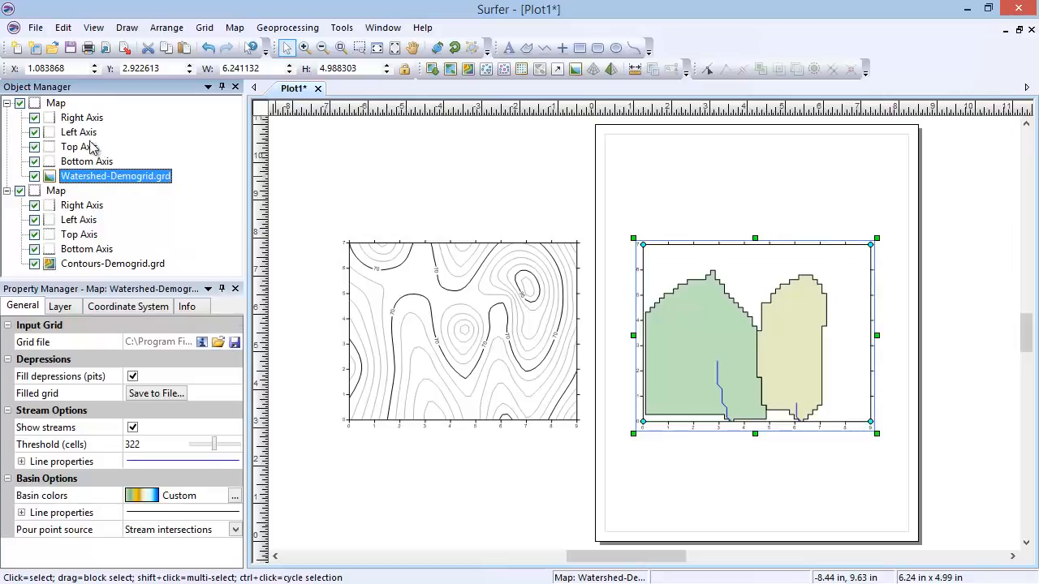
{"action": "left_click", "coordinate": [63, 105]}
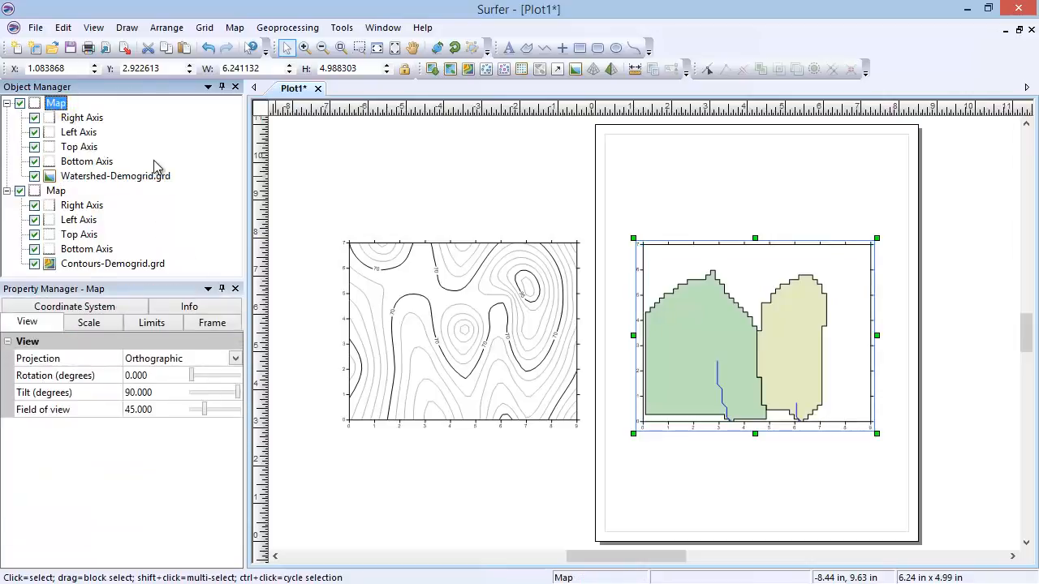
{"action": "key", "text": "Delete"}
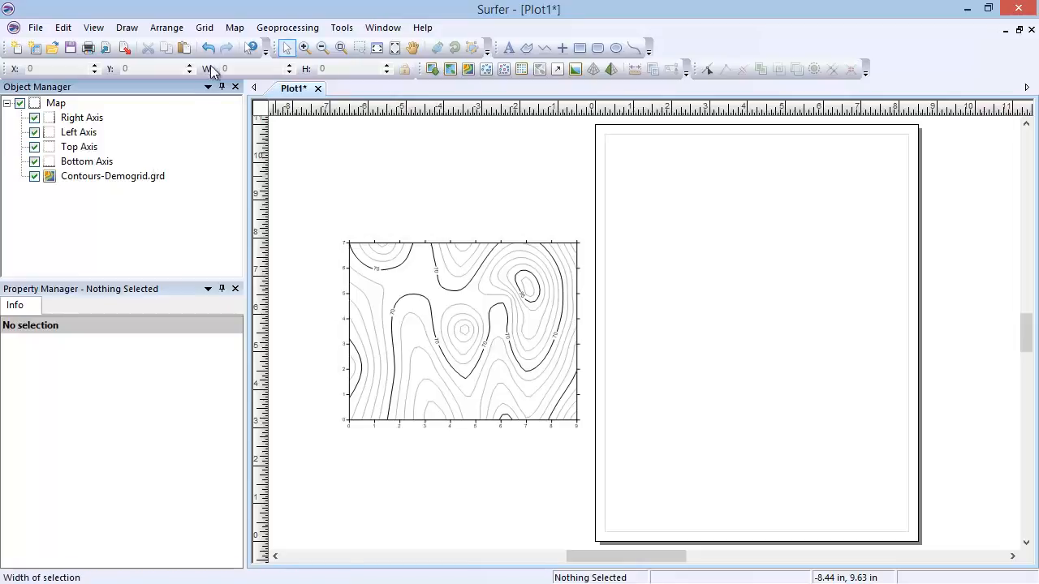
Step: Create a new 3D wireframe map from the sample grid file Demogrid.grd
{"action": "left_click", "coordinate": [234, 27]}
{"action": "mouse_move", "coordinate": [241, 45]}
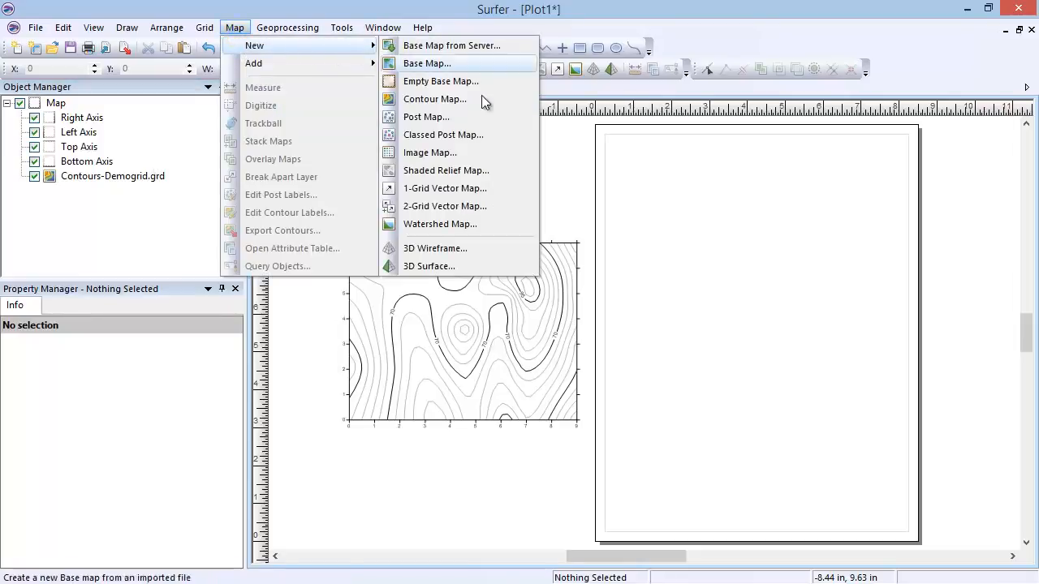
{"action": "left_click", "coordinate": [504, 253]}
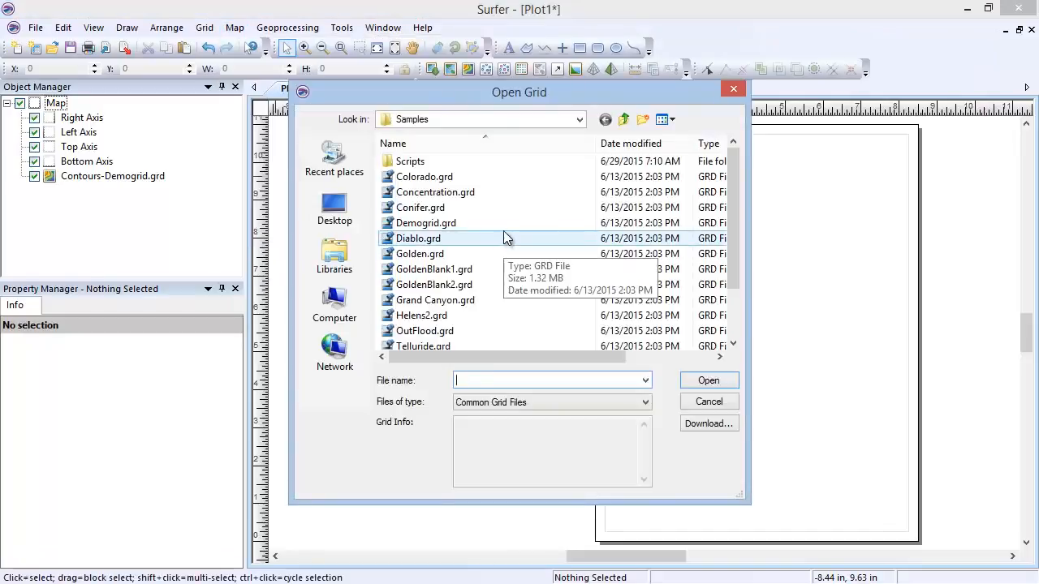
{"action": "left_click", "coordinate": [504, 224]}
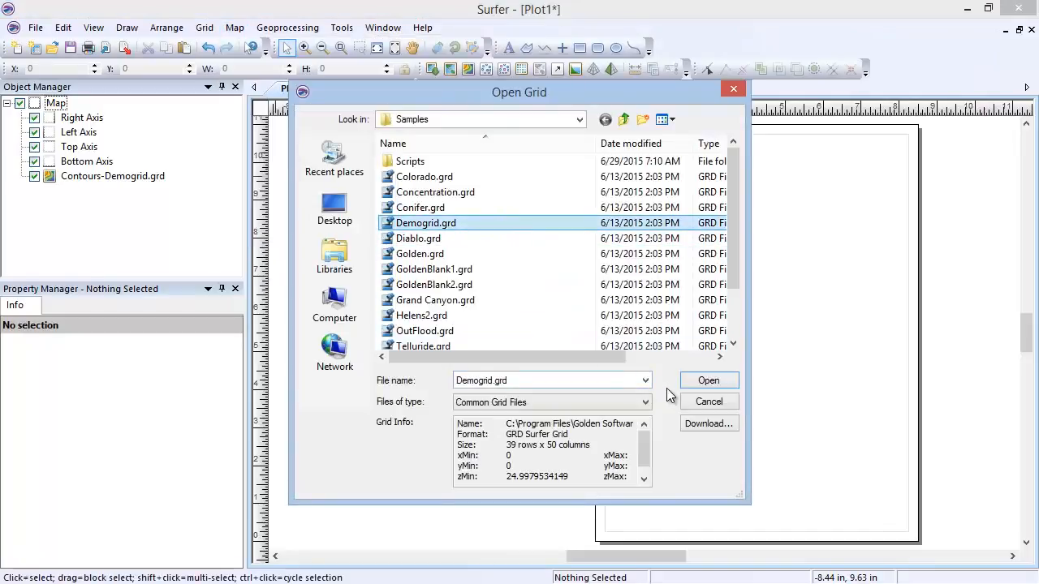
{"action": "left_click", "coordinate": [700, 385]}
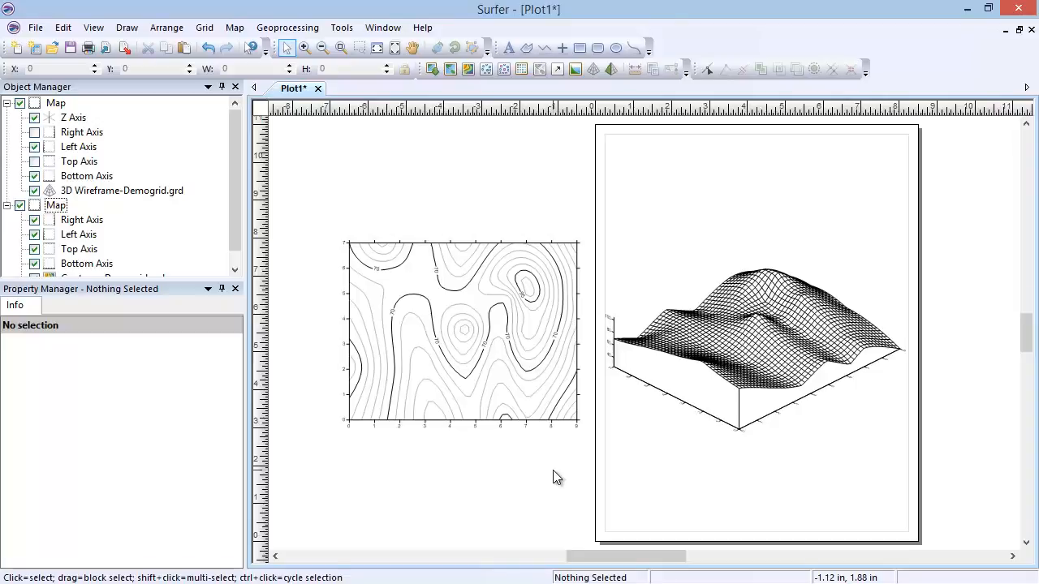
Step: Arrange the wireframe above the contour map beside the page, and create a new 3D surface map from Demogrid.grd
{"action": "left_click_drag", "start_coordinate": [463, 348], "coordinate": [451, 447]}
{"action": "left_click_drag", "start_coordinate": [767, 365], "coordinate": [454, 263]}
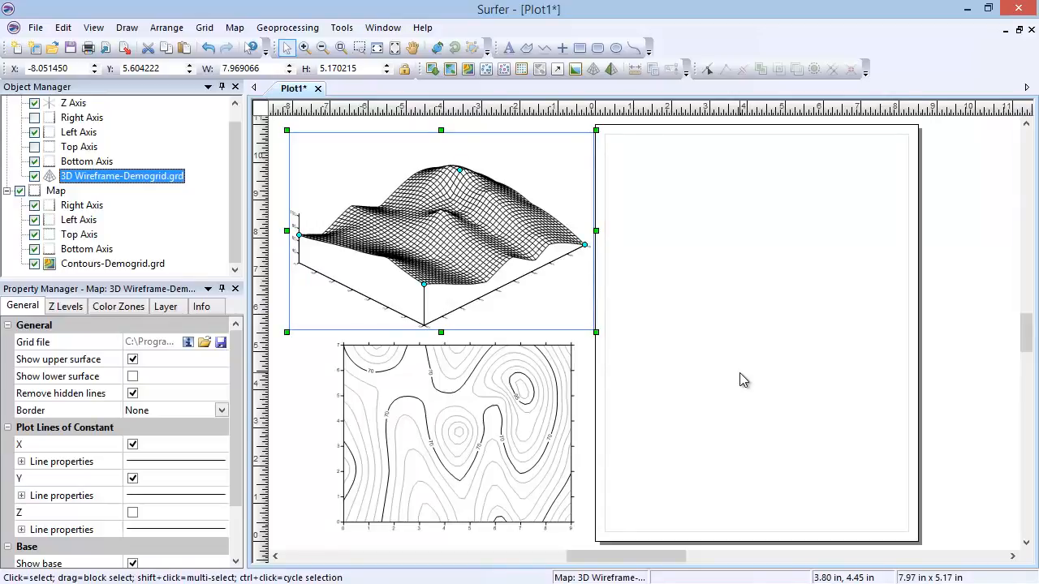
{"action": "left_click", "coordinate": [235, 27]}
{"action": "mouse_move", "coordinate": [275, 49]}
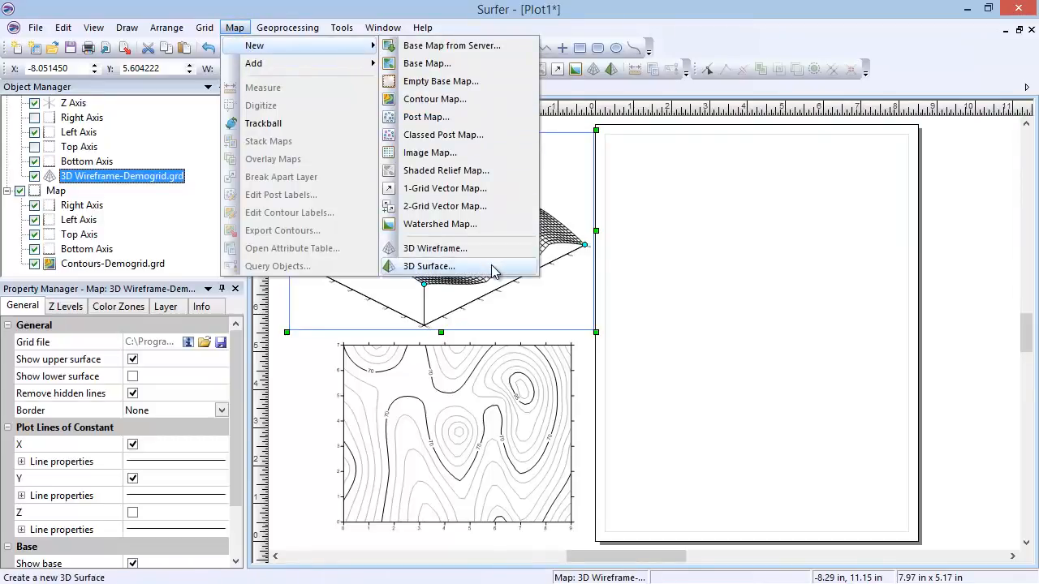
{"action": "left_click", "coordinate": [429, 266]}
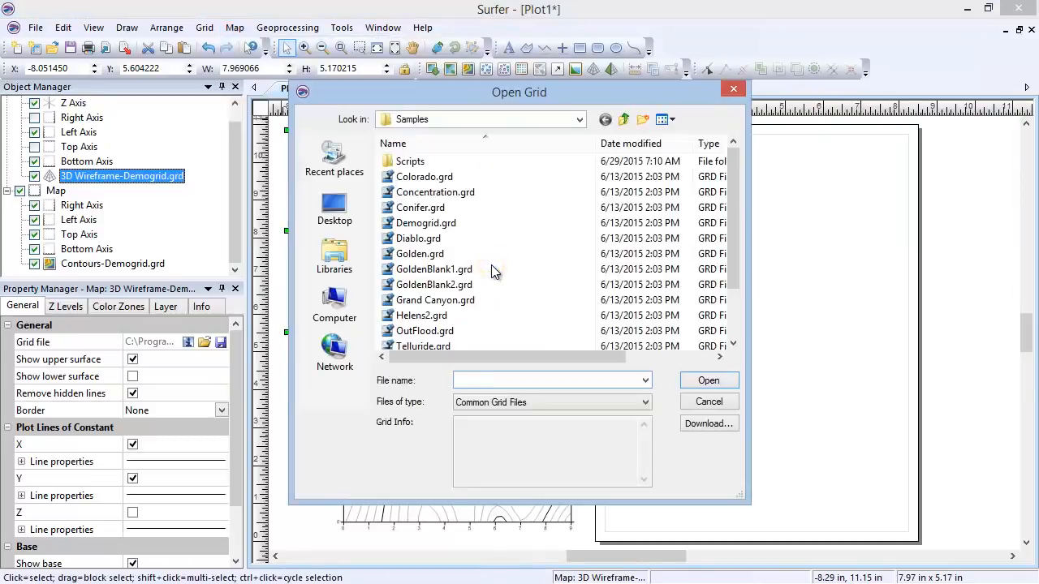
{"action": "left_click", "coordinate": [502, 224]}
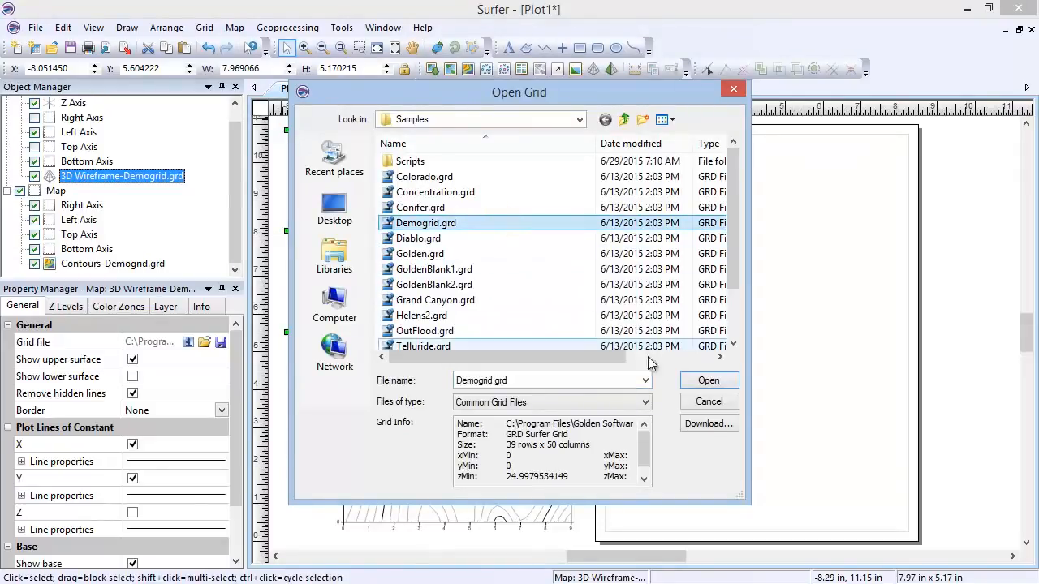
{"action": "left_click", "coordinate": [699, 383]}
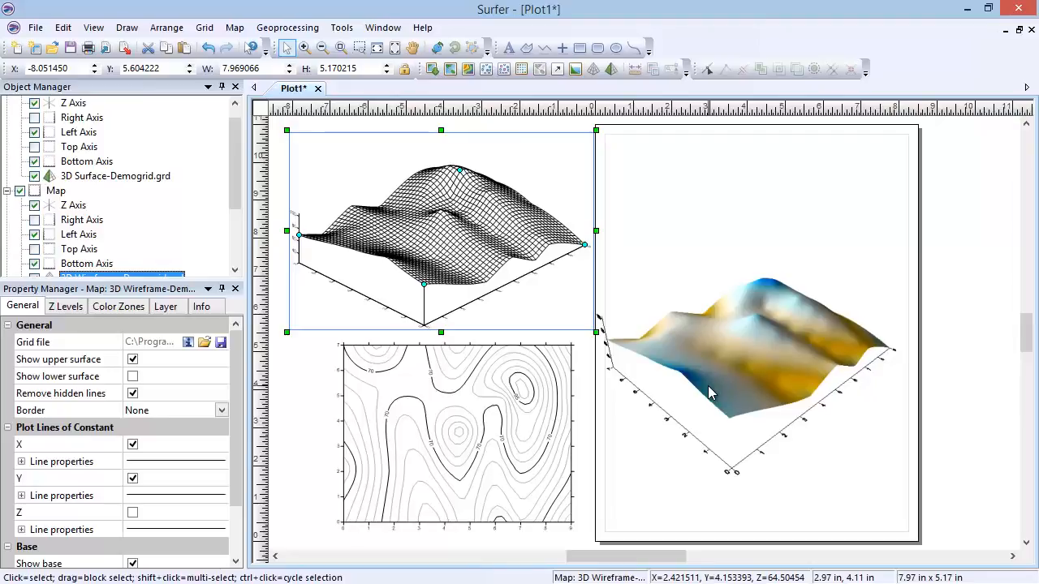
Step: Select the 3D surface and 3D wireframe maps together and delete both
{"action": "left_click", "coordinate": [745, 376]}
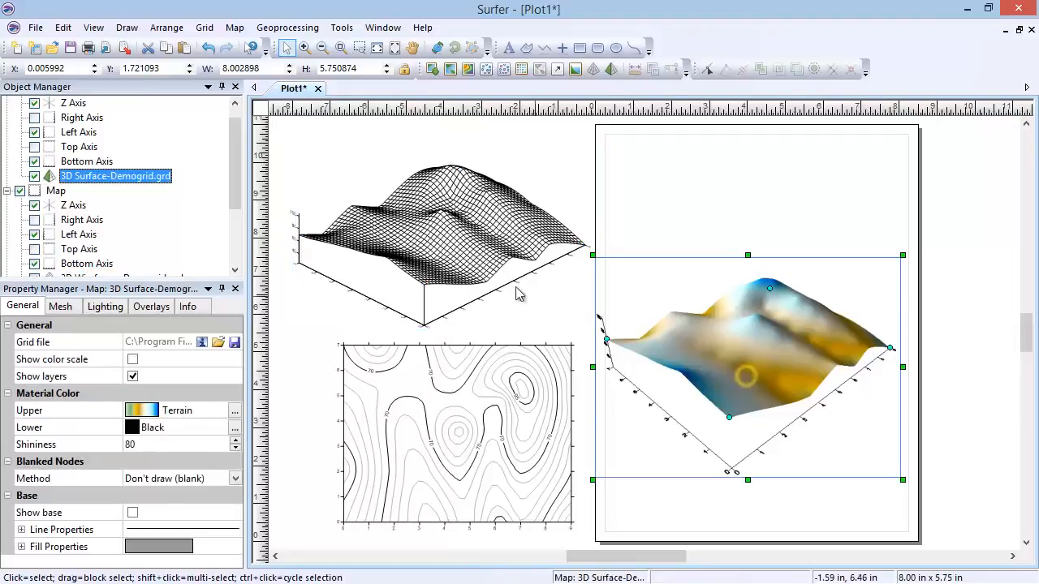
{"action": "left_click", "coordinate": [430, 235], "text": "shift"}
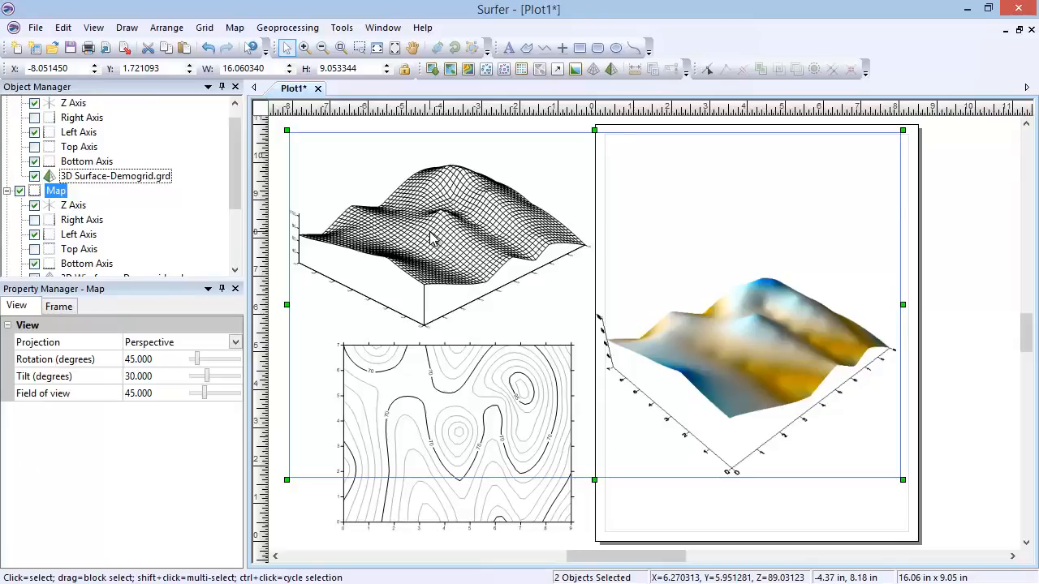
{"action": "key", "text": "Delete"}
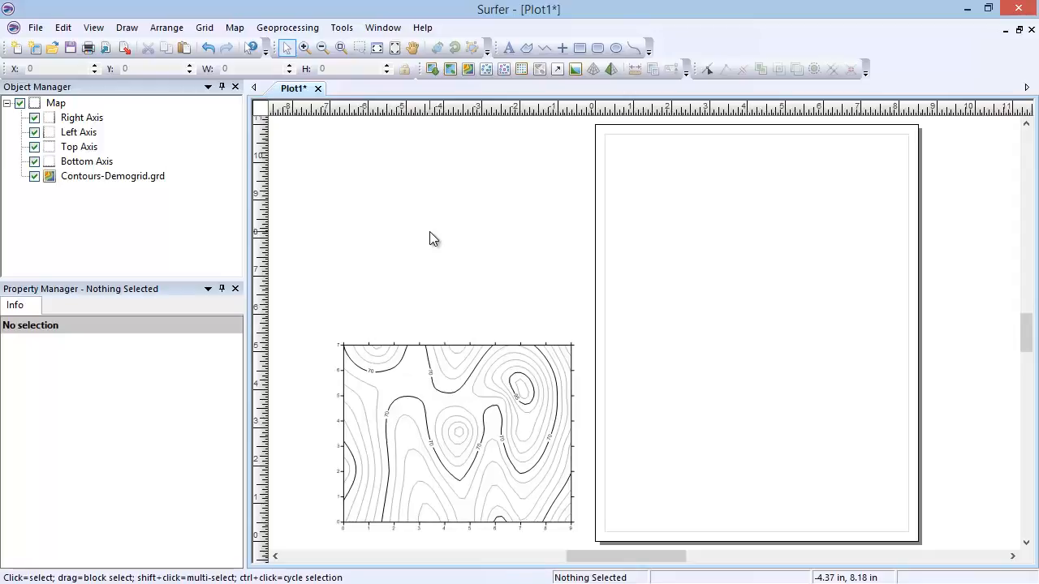
Step: Move the contour map from beside the page to about the middle of the page
{"action": "left_click", "coordinate": [469, 419]}
{"action": "left_click_drag", "start_coordinate": [471, 421], "coordinate": [675, 362]}
{"action": "left_click_drag", "start_coordinate": [747, 342], "coordinate": [769, 341]}
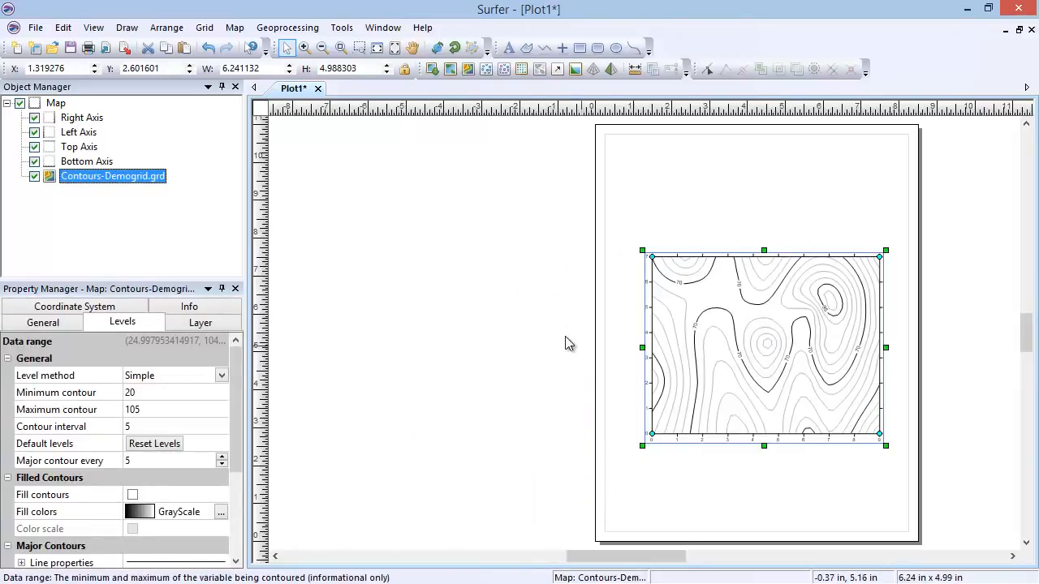
Step: Add a viewshed layer to the contour map with its transmitter at about X 3.54, Y 4.75
{"action": "left_click", "coordinate": [235, 28]}
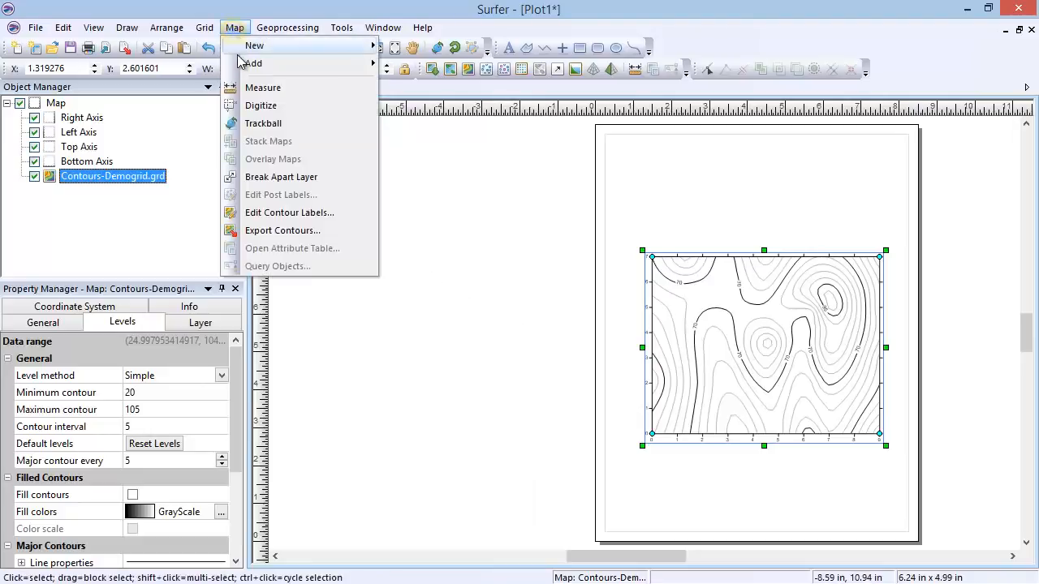
{"action": "mouse_move", "coordinate": [248, 65]}
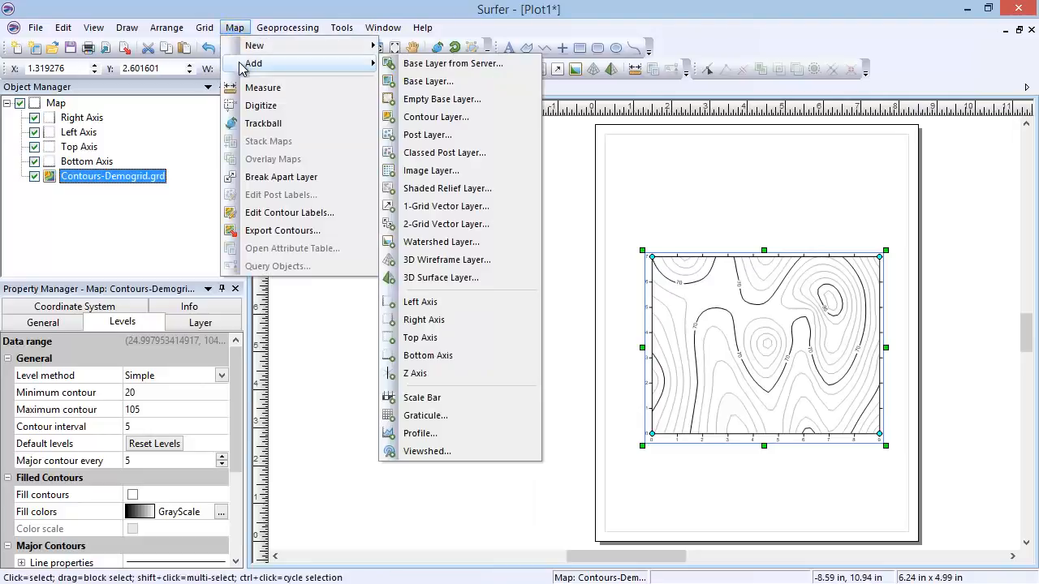
{"action": "left_click", "coordinate": [494, 452]}
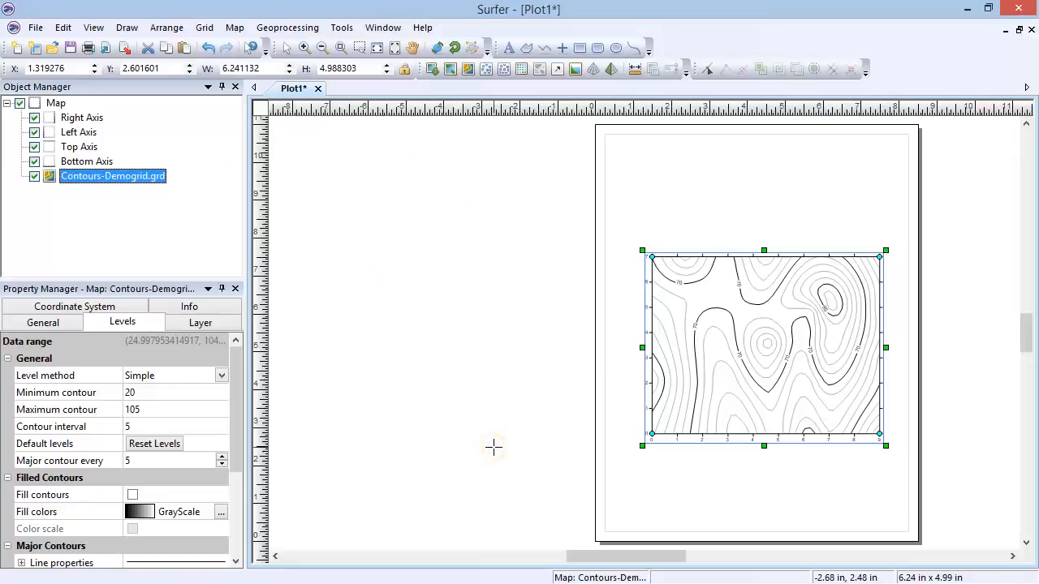
{"action": "left_click", "coordinate": [741, 312]}
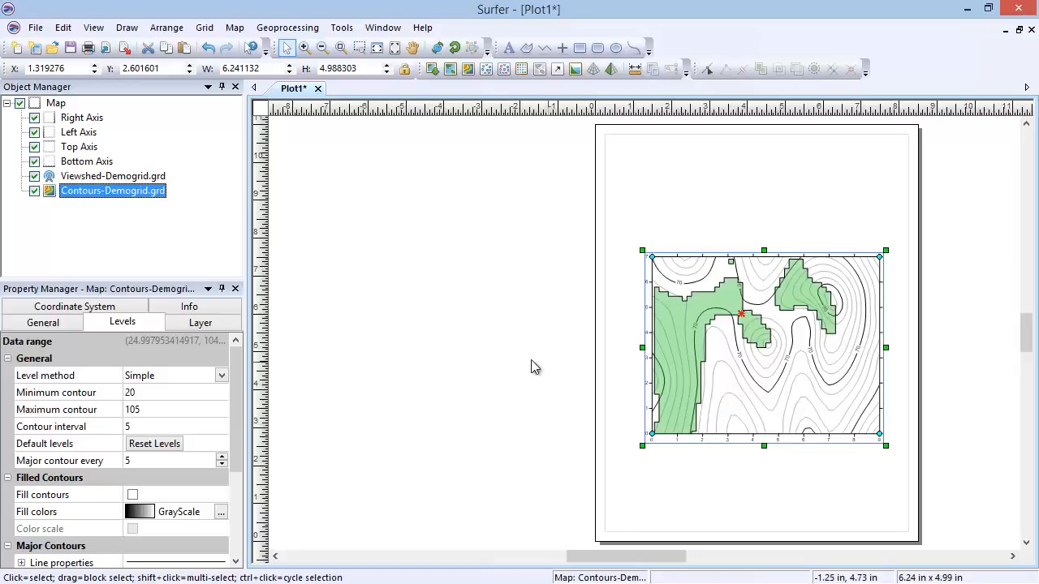
Step: Examine the viewshed layer's general settings, including visible areas, transmitter position, and view radius and angles
{"action": "left_click", "coordinate": [108, 176]}
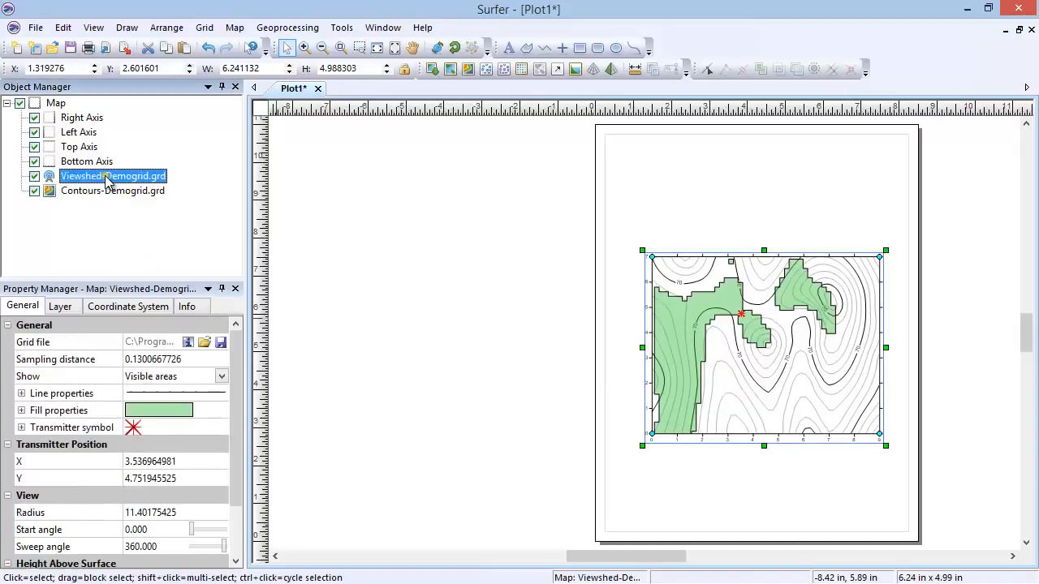
{"action": "left_click", "coordinate": [31, 309]}
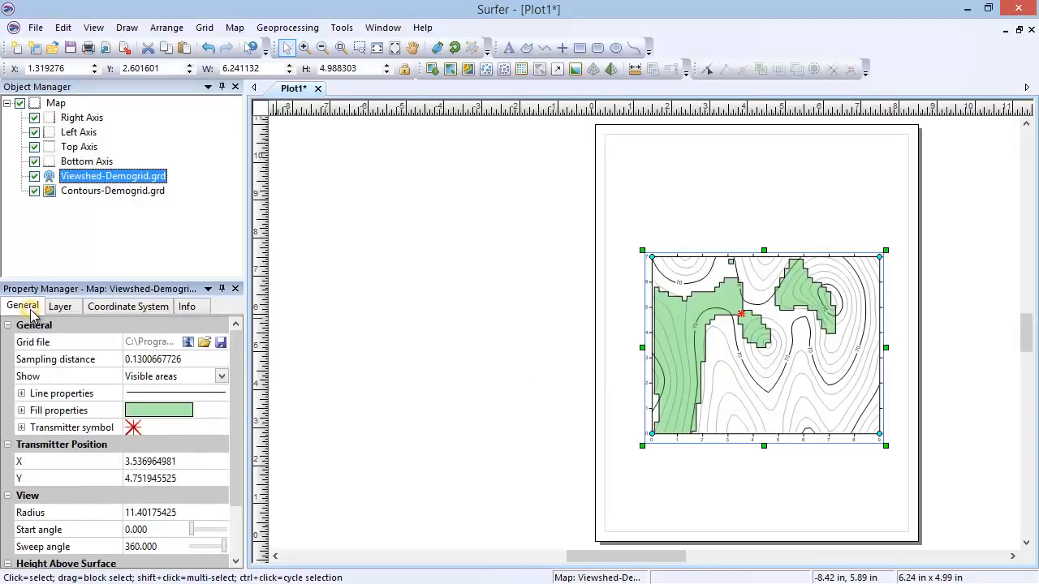